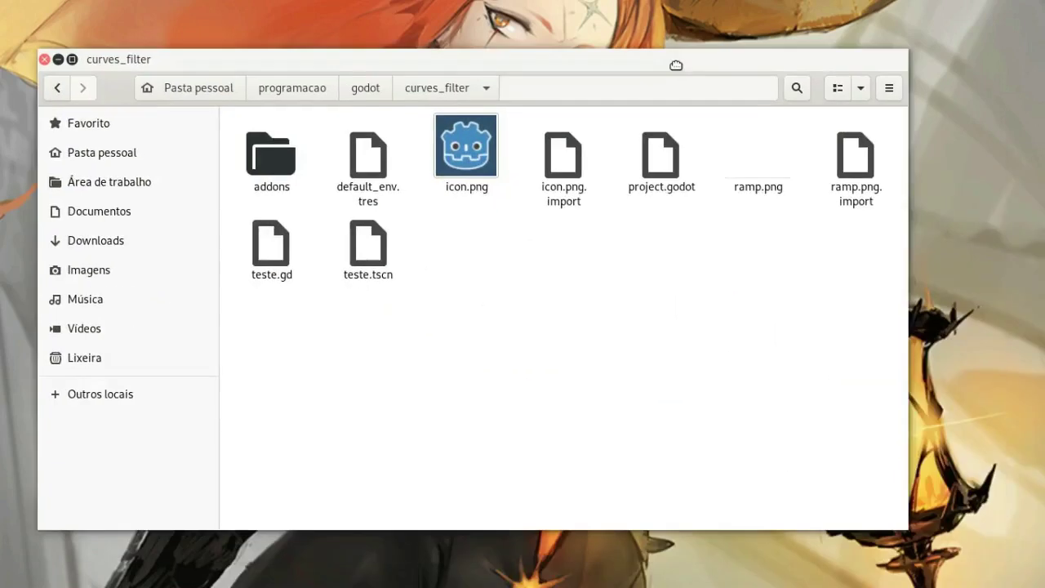
Step: Move the file window showing the curves_filter project folder to the centre of the screen
drag(674, 65, 732, 66)
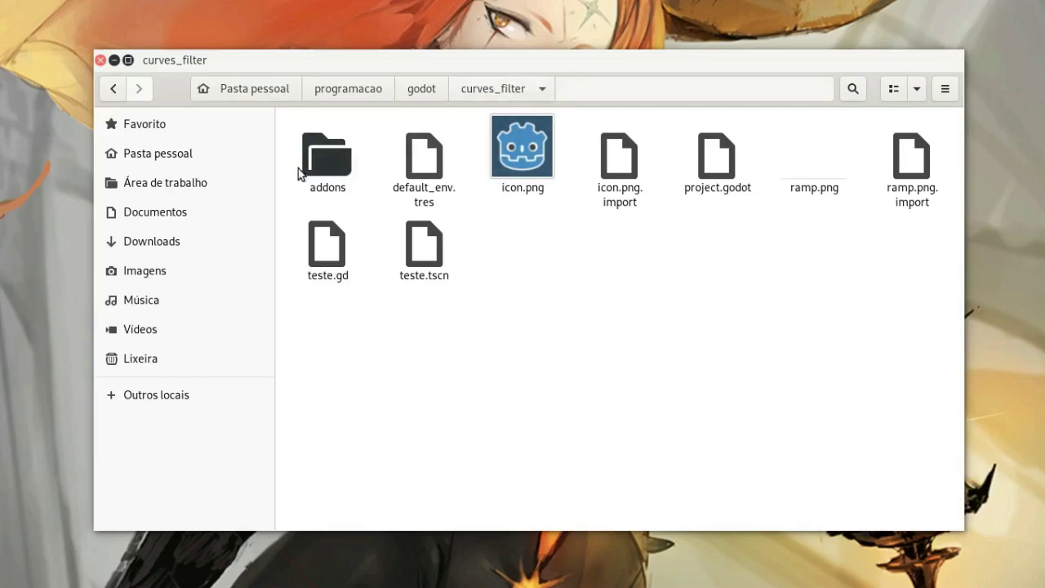
Step: Go up from curves_filter to the godot folder, open toon-shader1 and paste the addons folder in
click(320, 163)
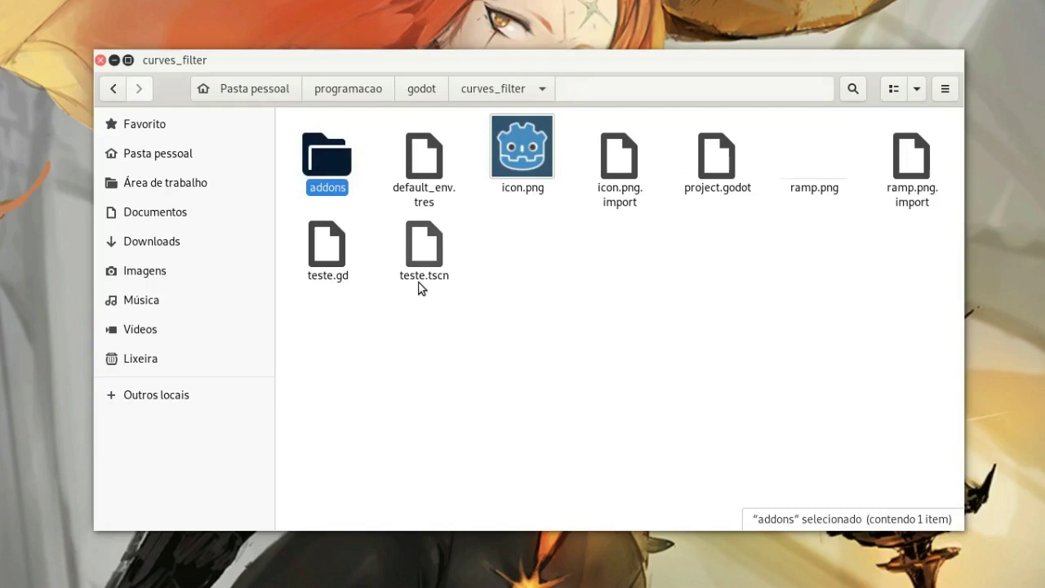
click(422, 90)
click(476, 233)
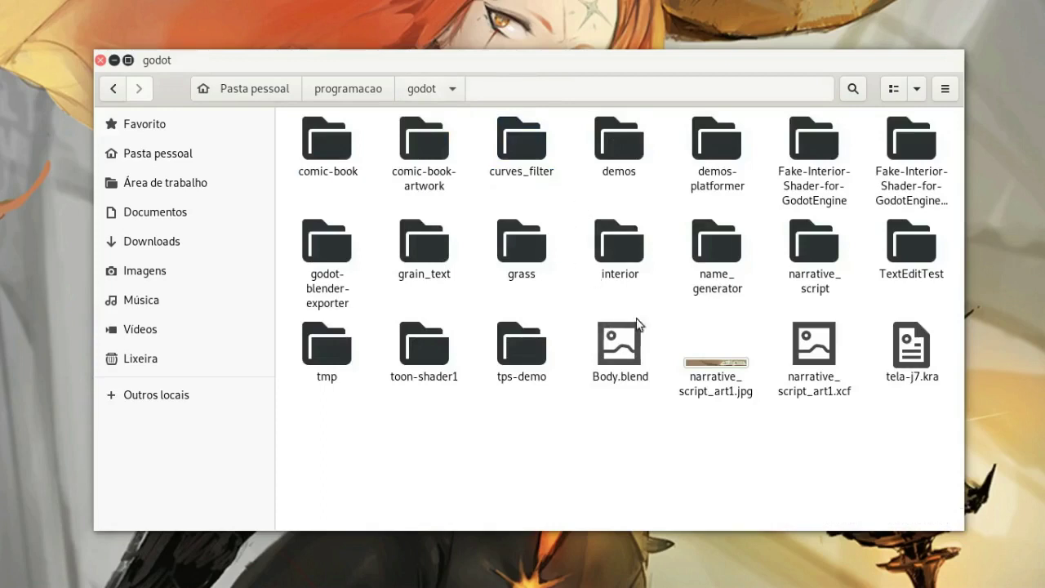
click(327, 245)
click(490, 325)
double_click(418, 339)
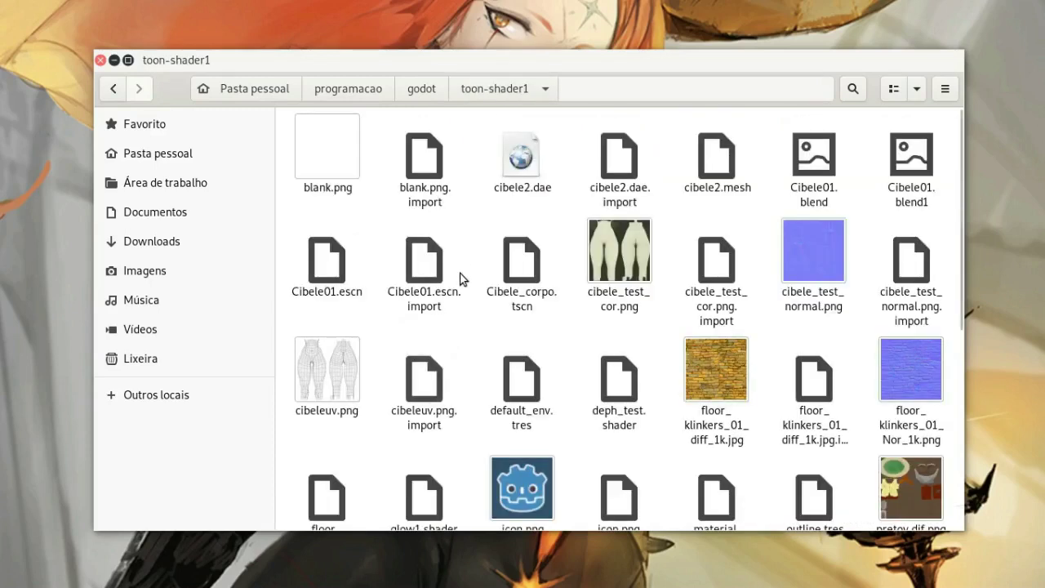
key(ctrl+v)
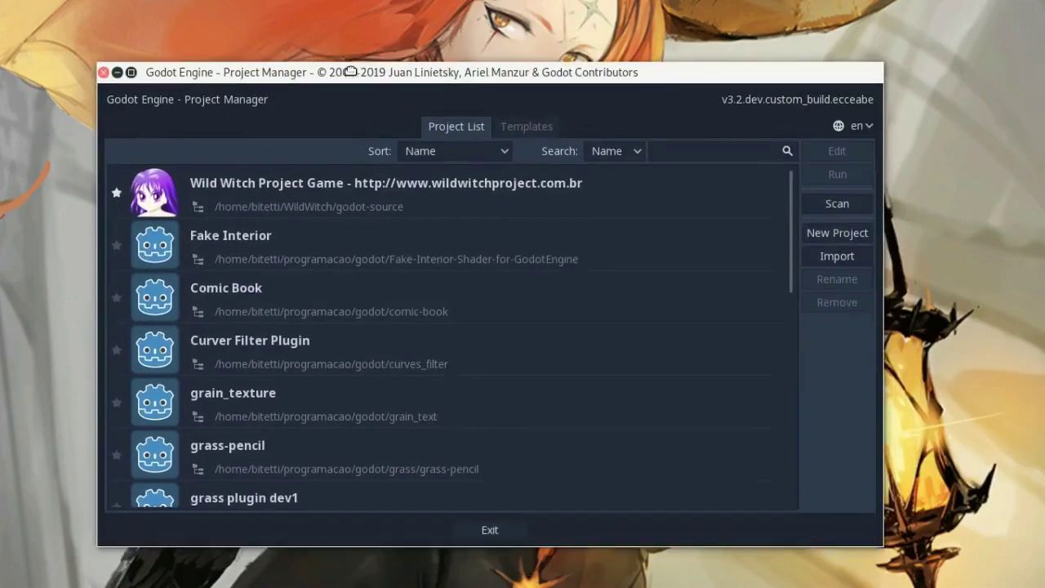
Step: Scroll the Project Manager list and open the toon shader project
scroll(351, 222, down, 1)
scroll(351, 229, down, 2)
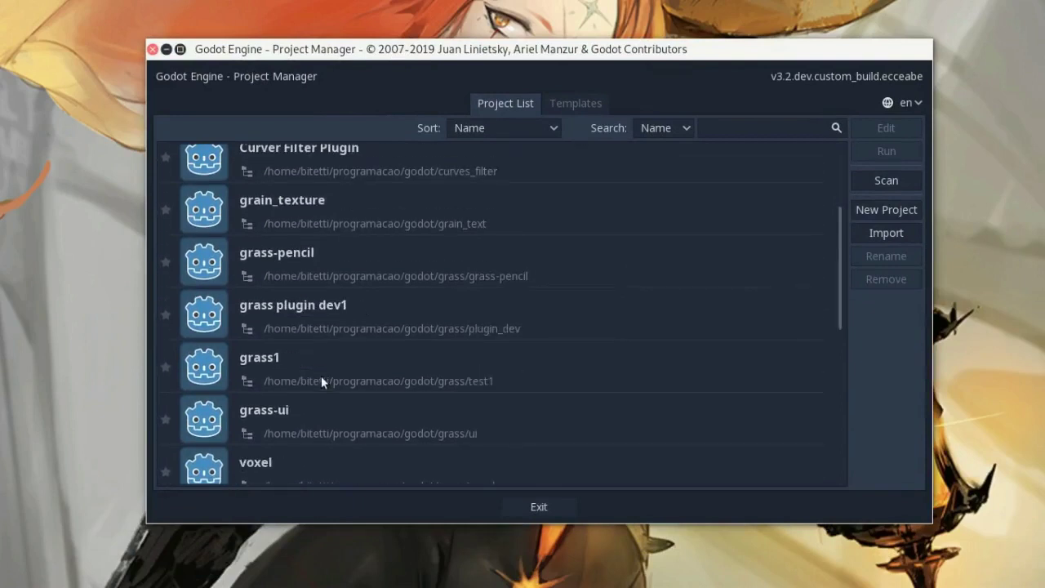
scroll(330, 319, down, 2)
scroll(324, 357, down, 1)
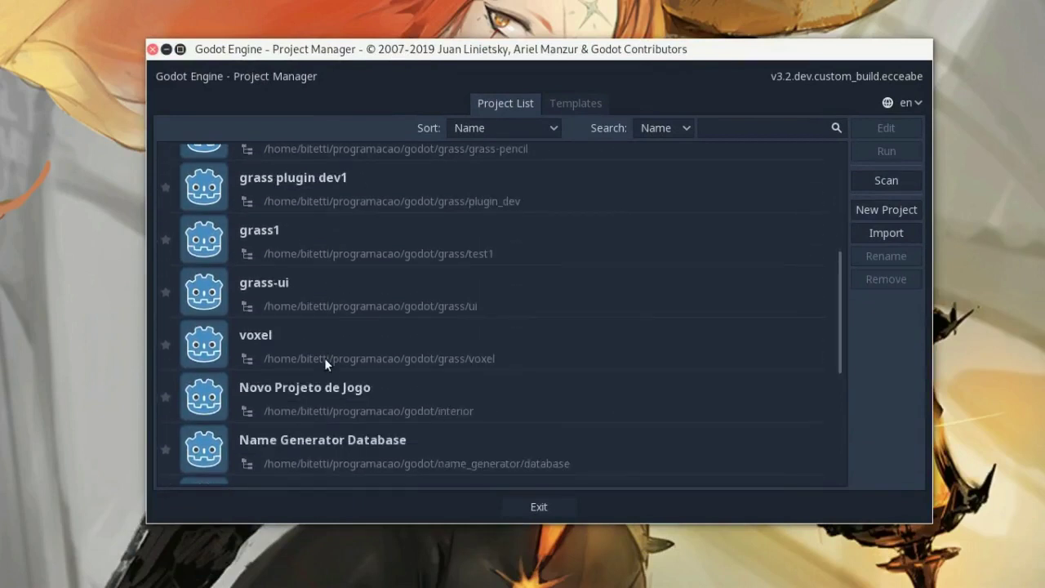
scroll(320, 358, down, 2)
scroll(317, 358, down, 3)
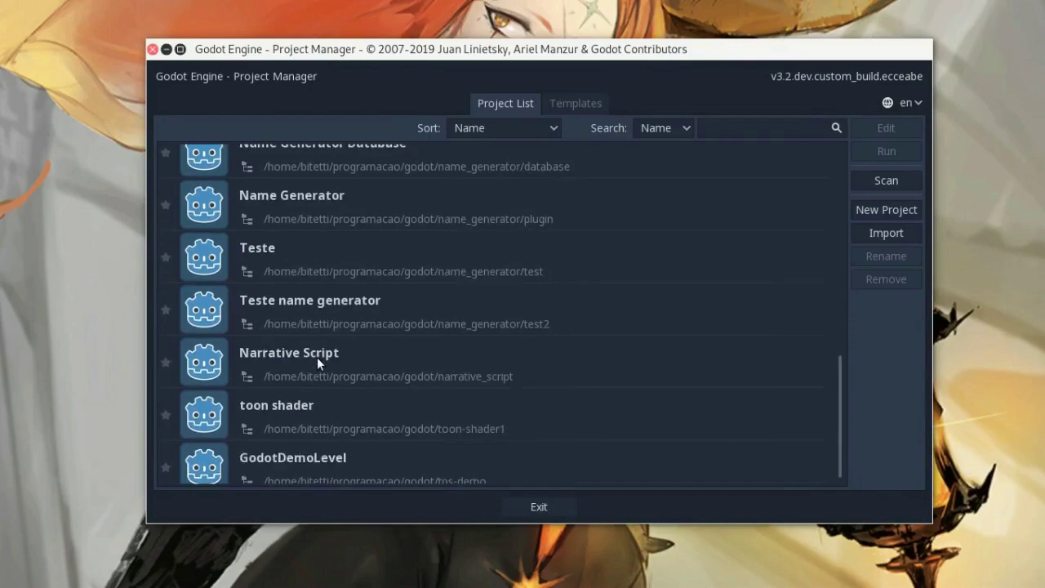
double_click(317, 408)
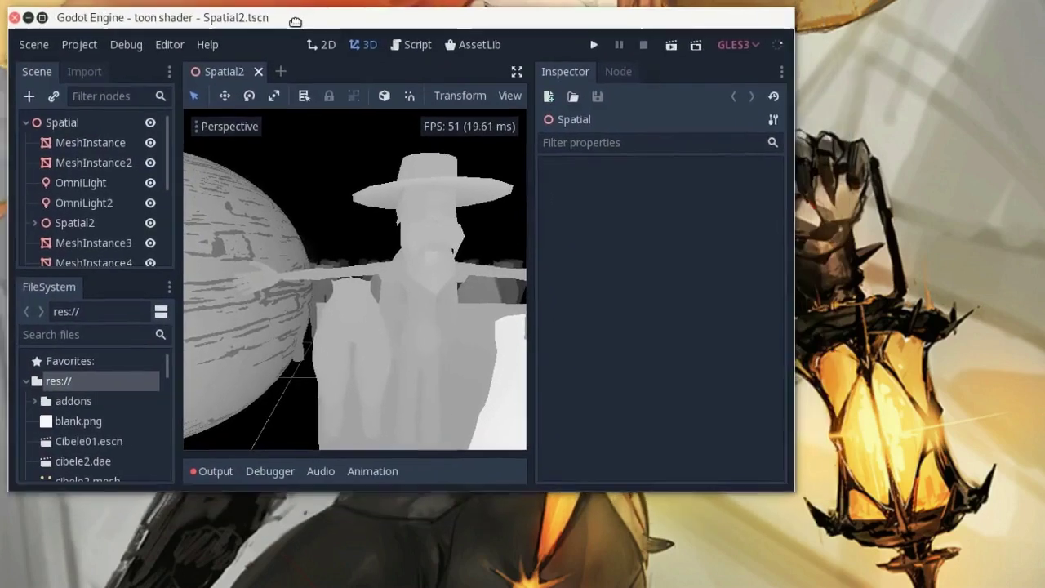
Step: Enlarge the editor window to nearly fill the screen and orbit the view to face the character
drag(300, 11, 287, 18)
drag(782, 484, 1038, 581)
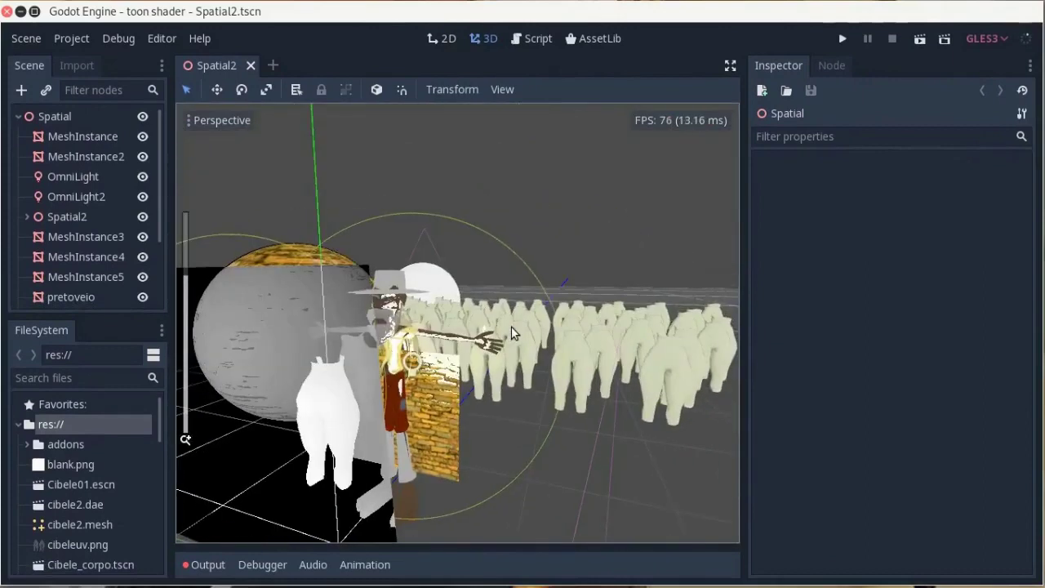
middle_drag(511, 327, 553, 327)
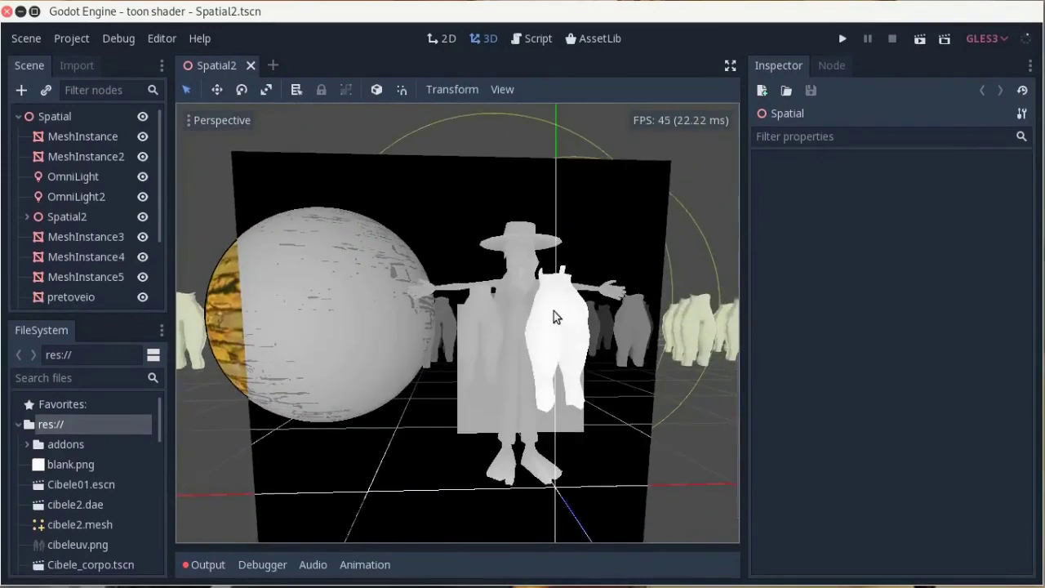
scroll(522, 303, up, 4)
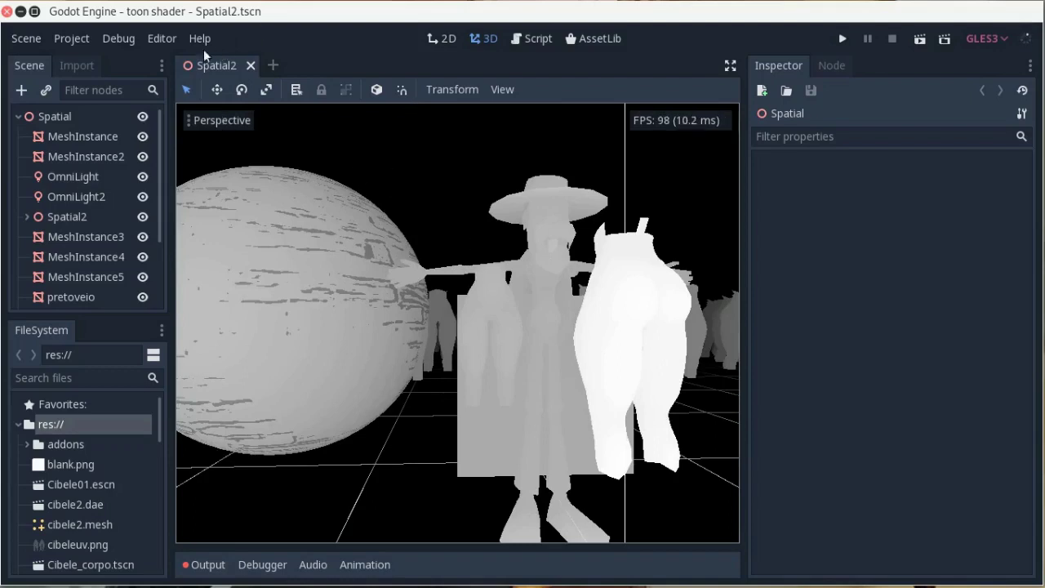
Step: Set the Curves Graph generator plugin's status to Active in Project Settings > Plugins
click(76, 41)
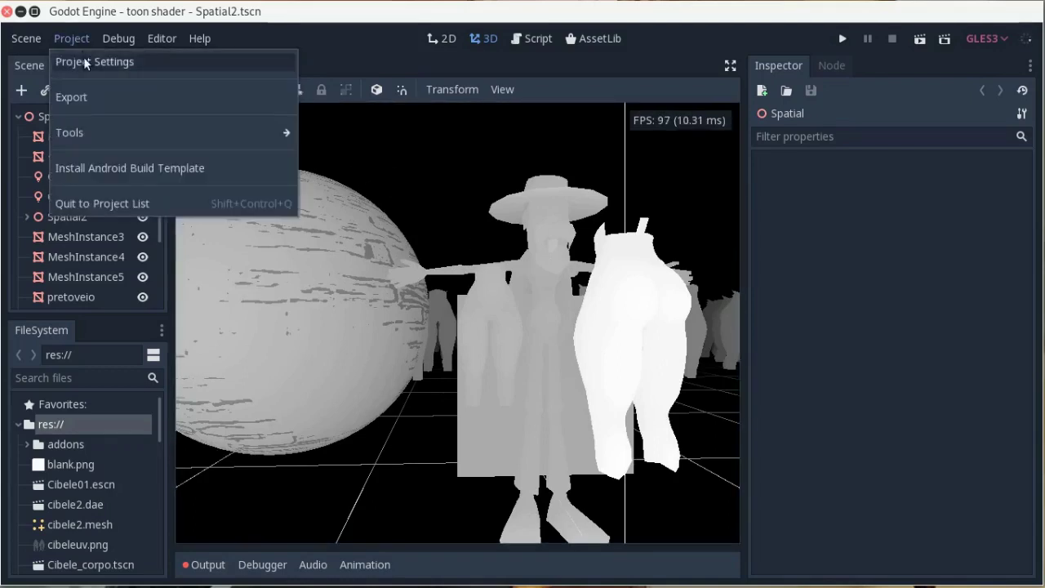
click(84, 60)
click(604, 61)
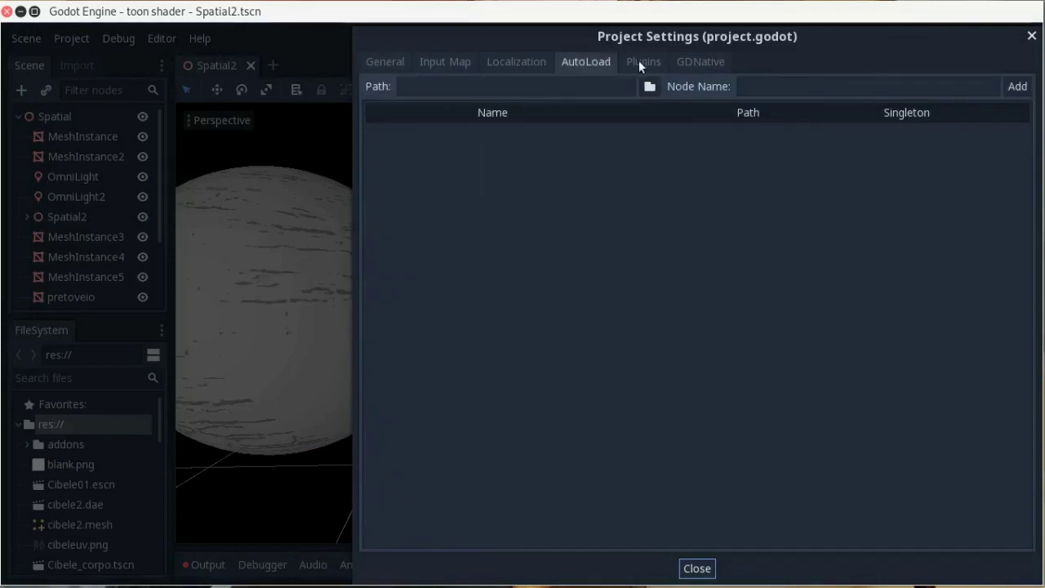
click(644, 61)
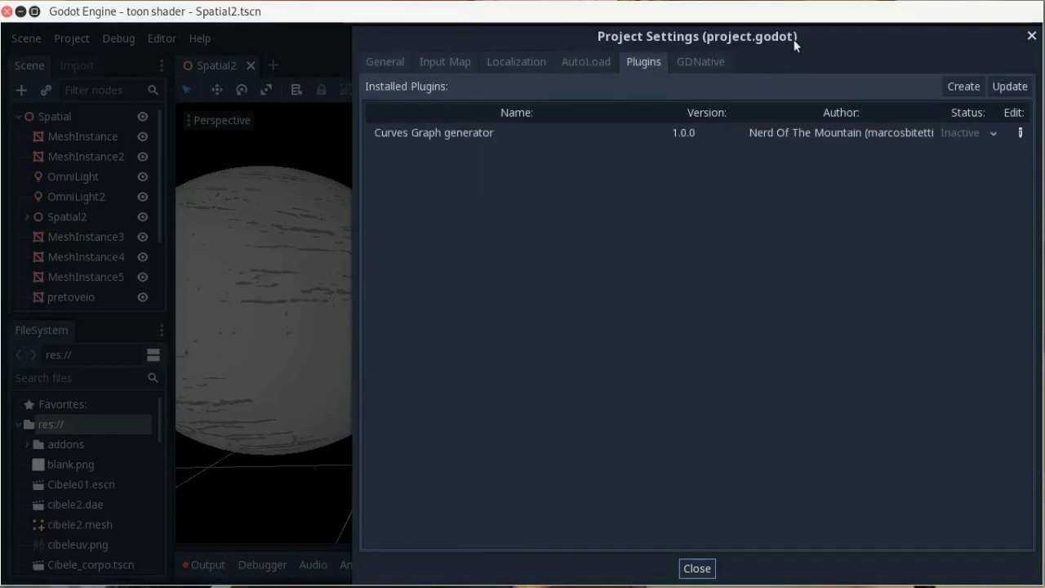
drag(793, 39, 676, 47)
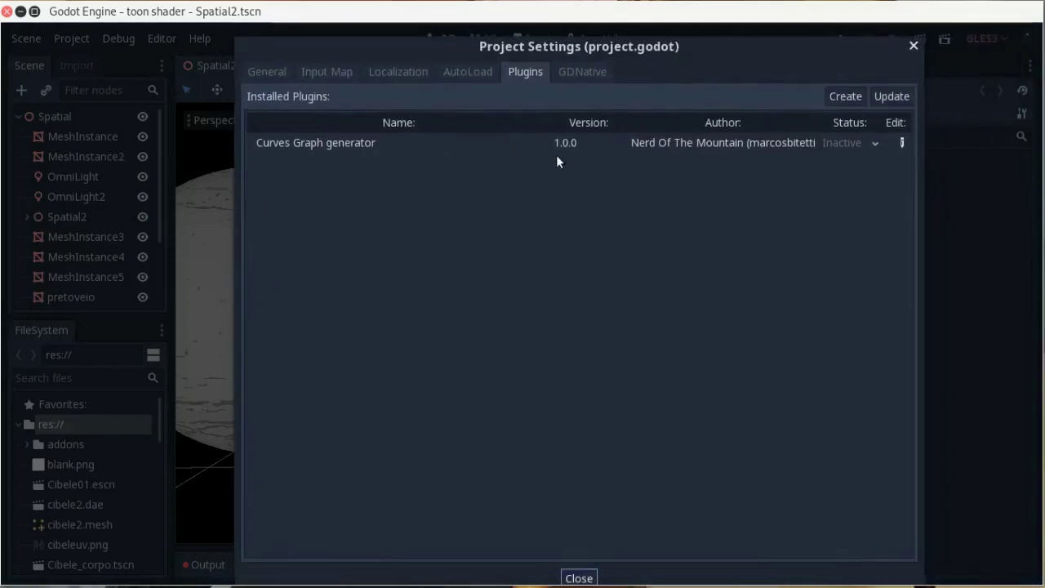
click(853, 144)
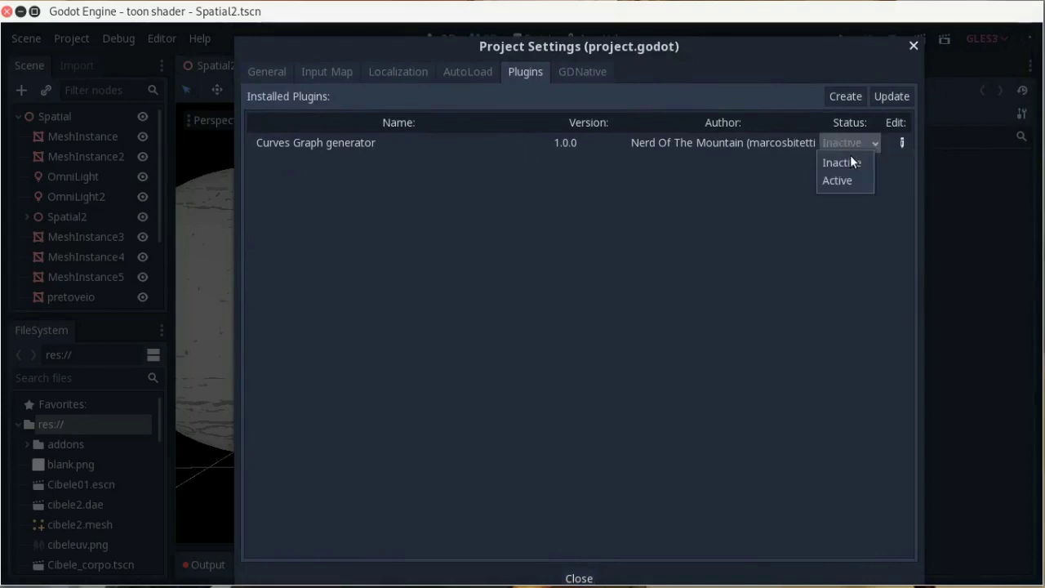
click(841, 181)
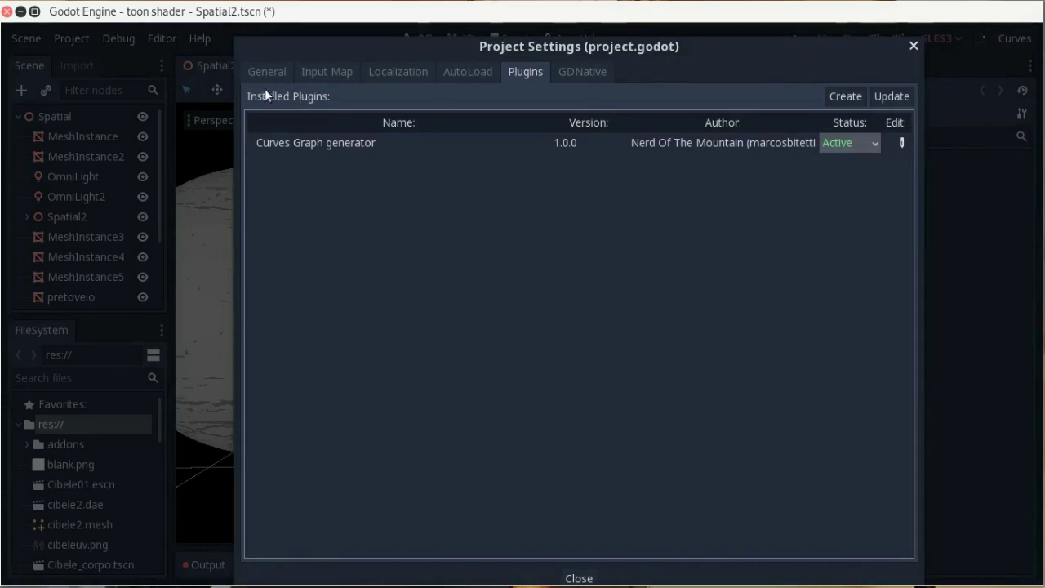
click(913, 47)
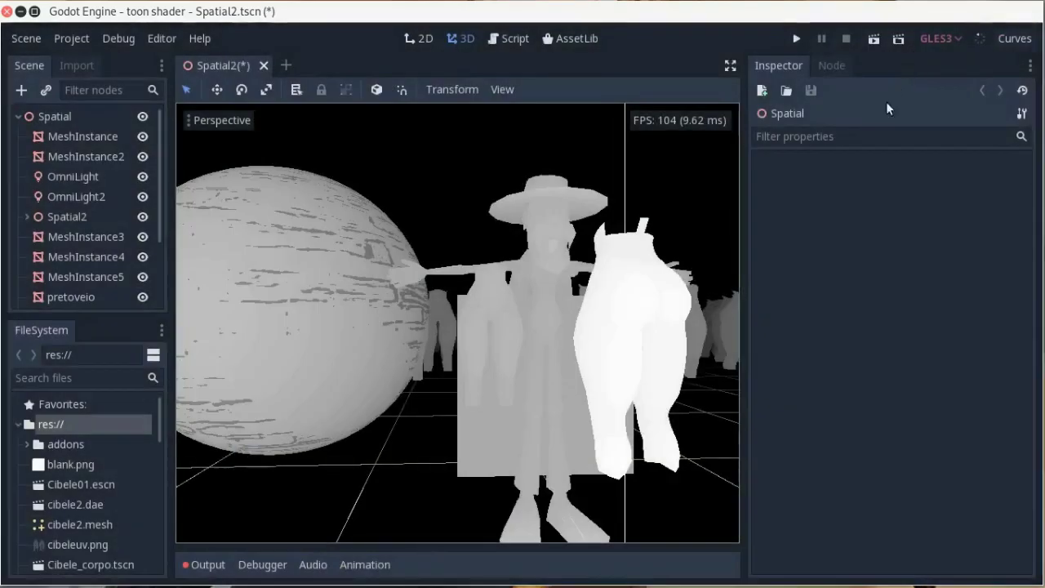
click(1015, 39)
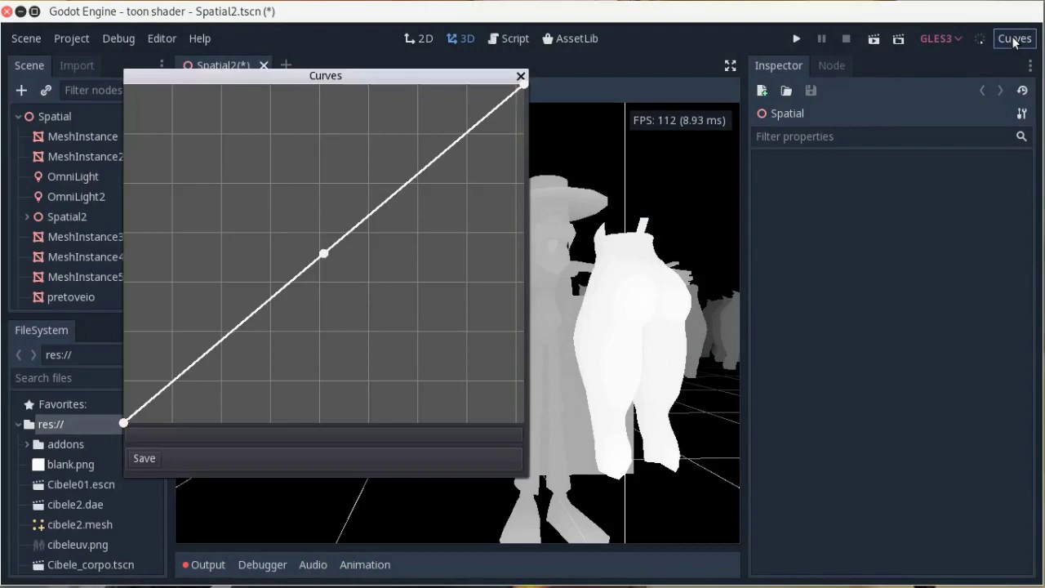
drag(324, 256, 337, 301)
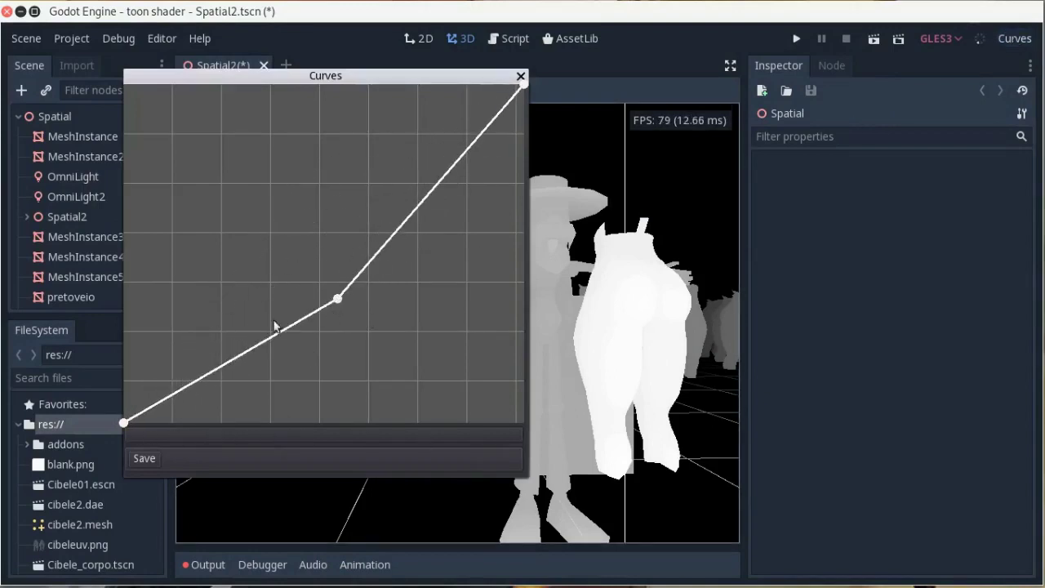
drag(336, 300, 322, 240)
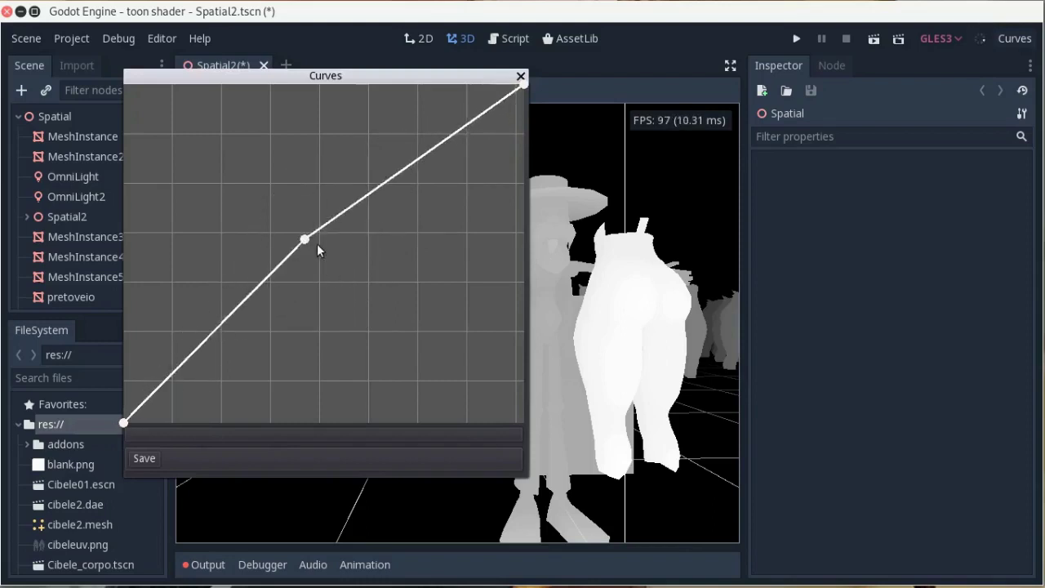
click(521, 76)
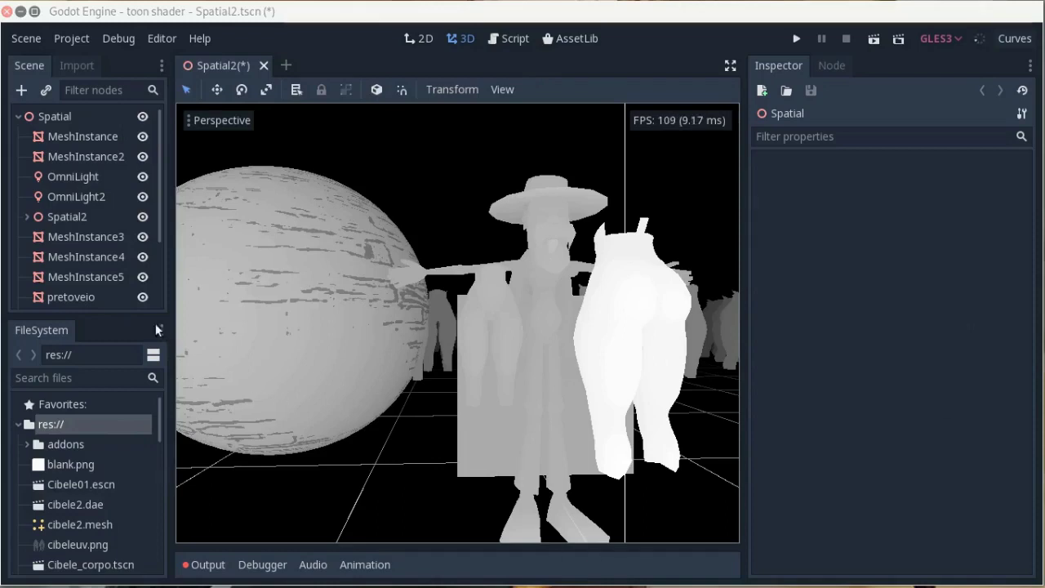
Step: Attach a new Spatial2.gd script to the root Spatial node and jump to its _ready function
click(67, 120)
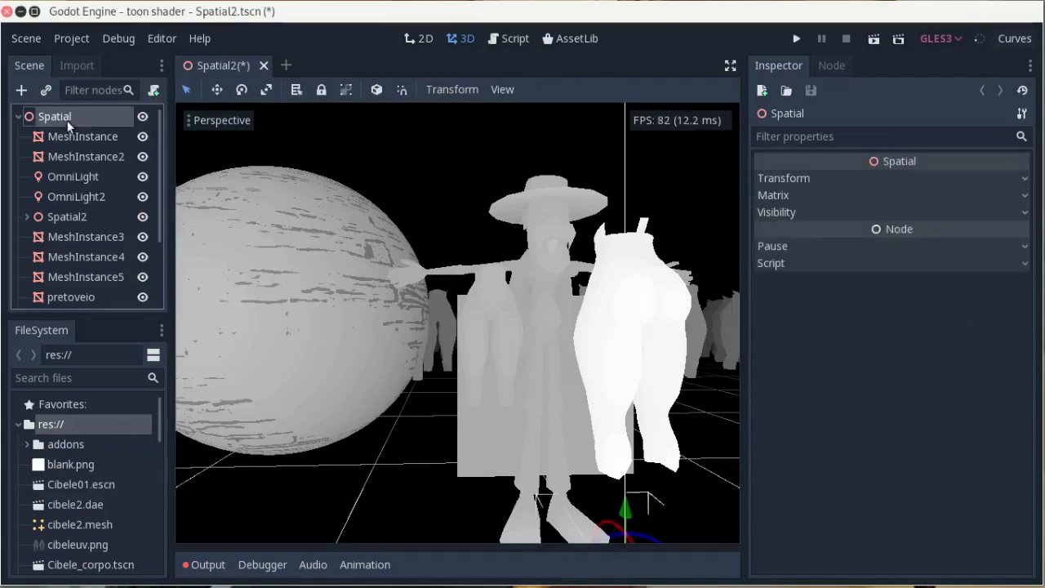
click(152, 90)
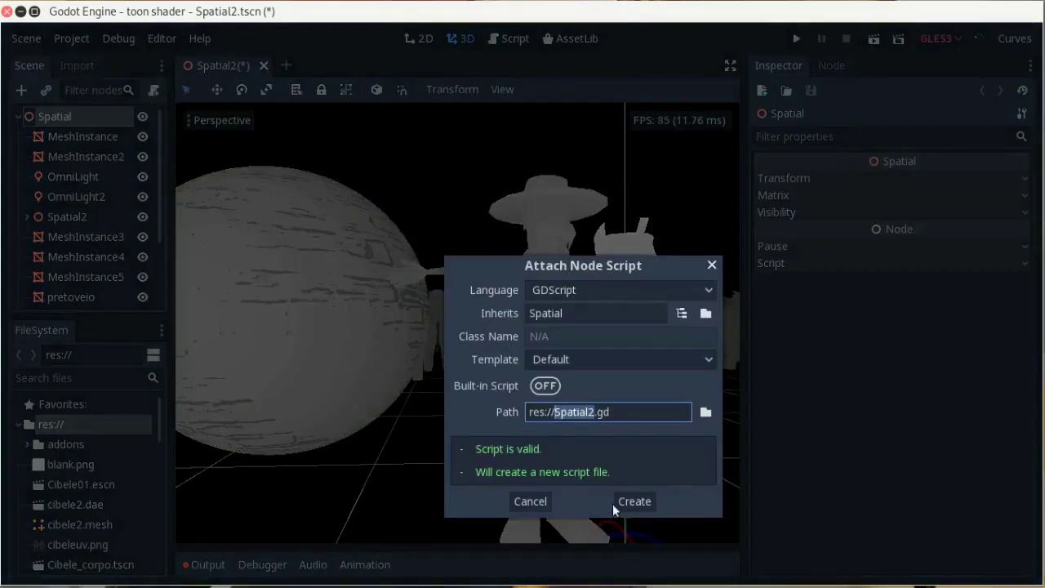
click(636, 501)
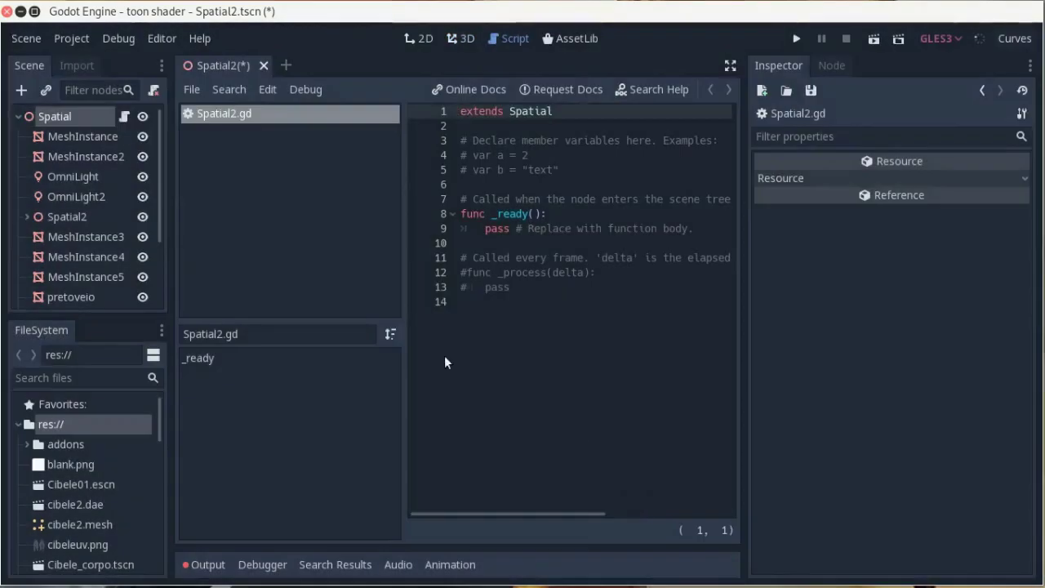
drag(403, 359, 296, 360)
click(245, 357)
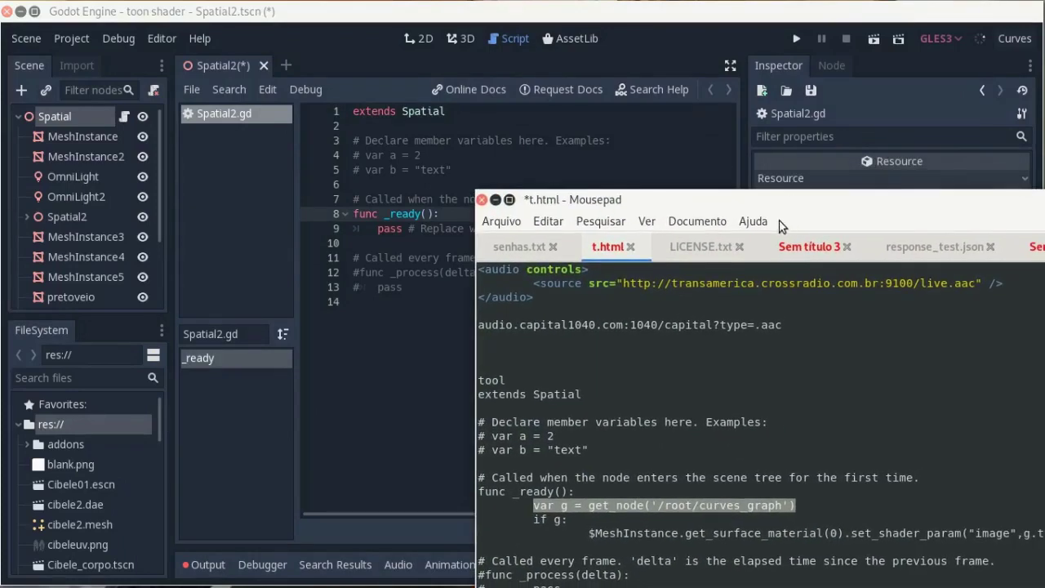
Step: Replace the pass line in _ready with get_node('/root/curves_graph') and start an 'if g:' block
drag(738, 201, 956, 246)
drag(375, 230, 626, 235)
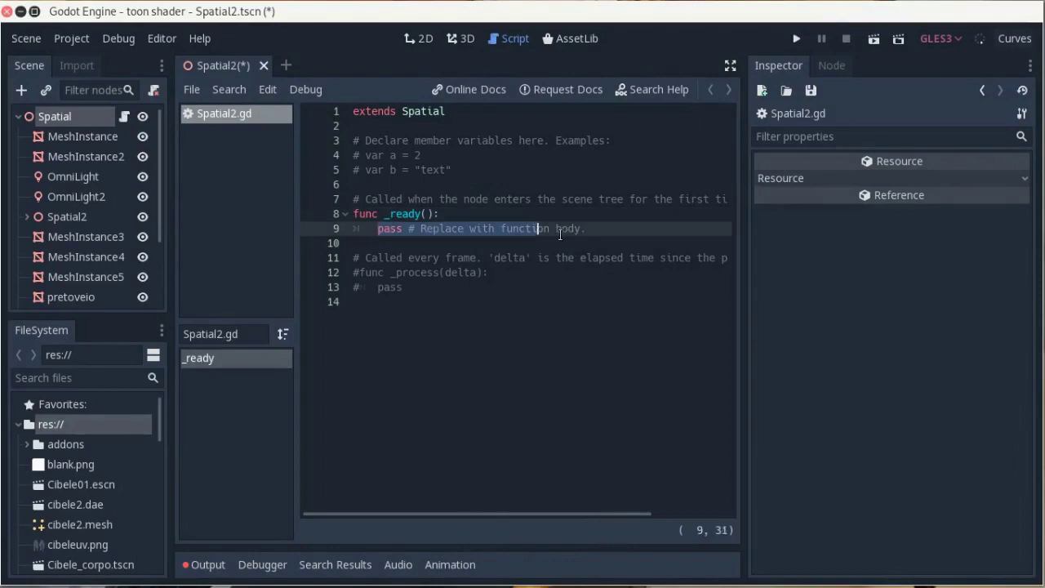
text(var g = get_node('/root/curves_graph'))
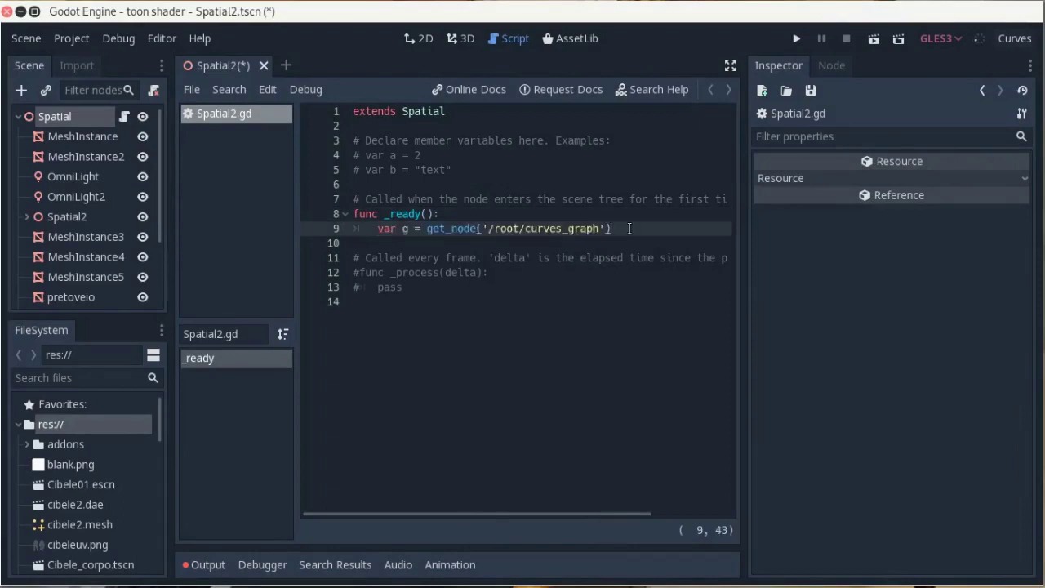
key(Return)
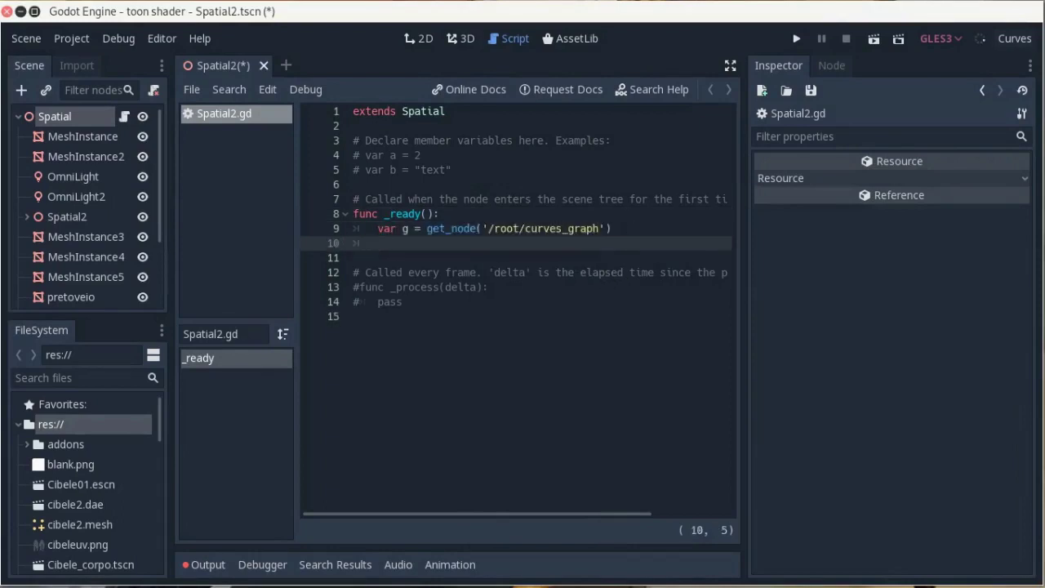
text(if g:)
key(Return)
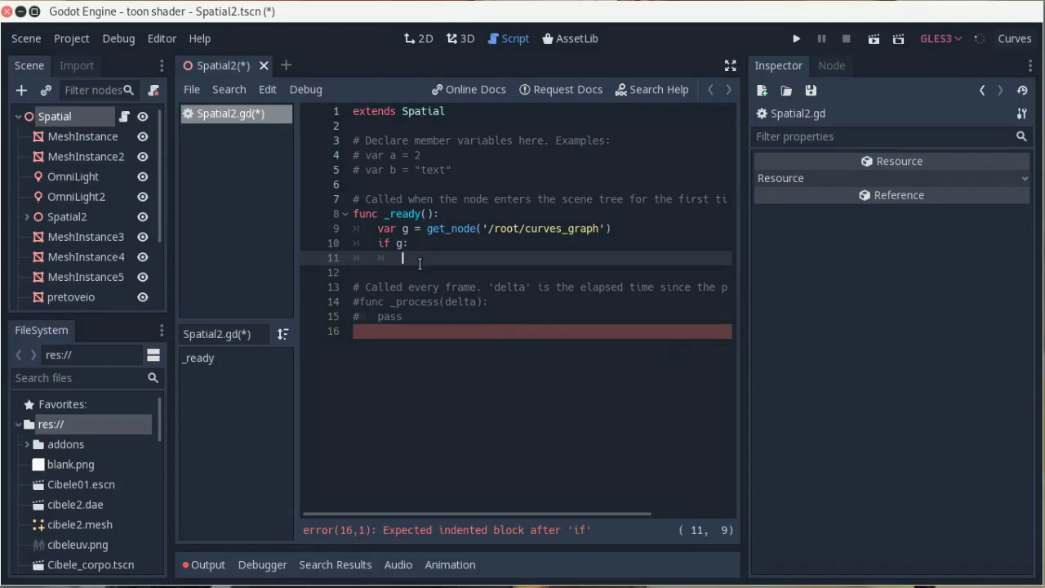
Step: Frame MeshInstance3 in the 3D view and begin the if-block line with $MeshInstance3
click(111, 234)
key(f)
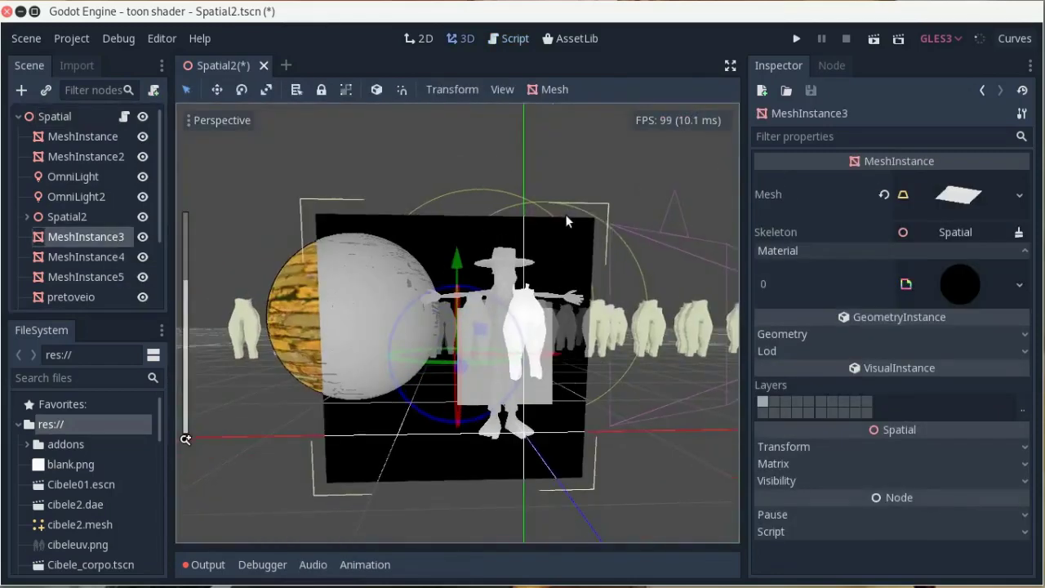
click(506, 38)
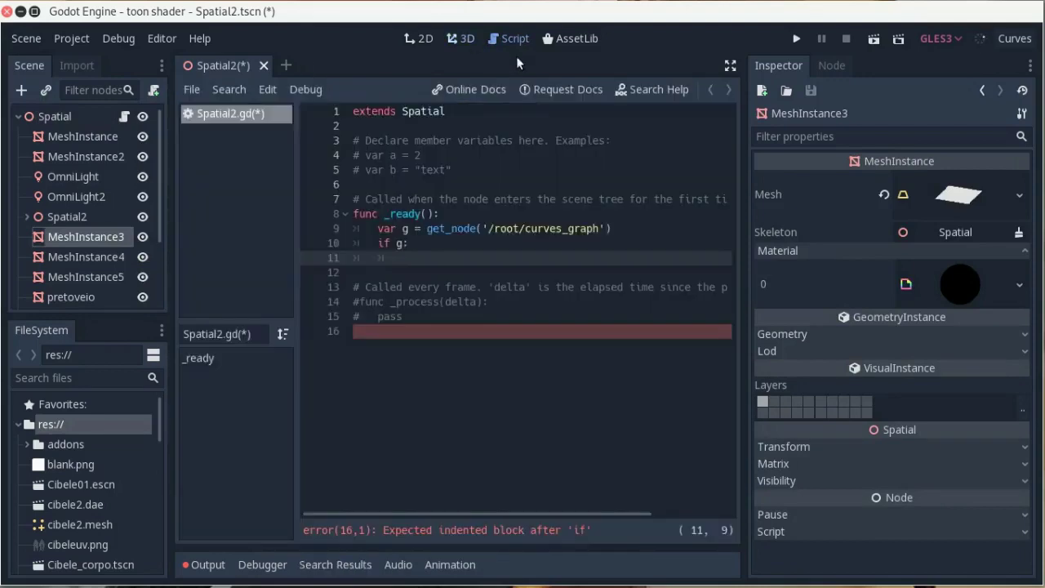
text($Mes)
key(Down)
key(Down)
key(Down)
key(Up)
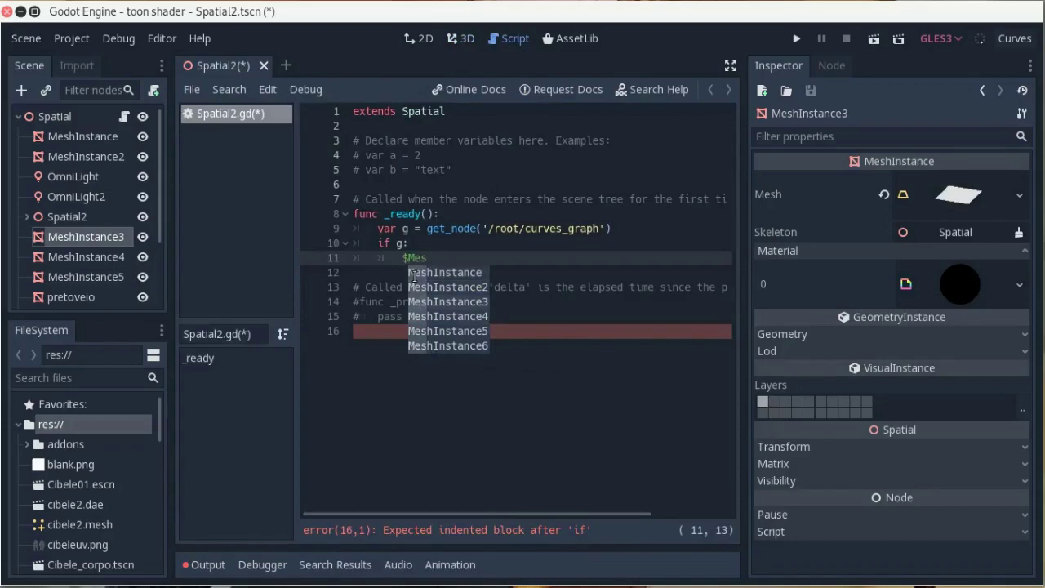
key(Return)
Step: Complete the line as .get_surface_material(0).set_shader_param("ramp", g.texture)
text(.)
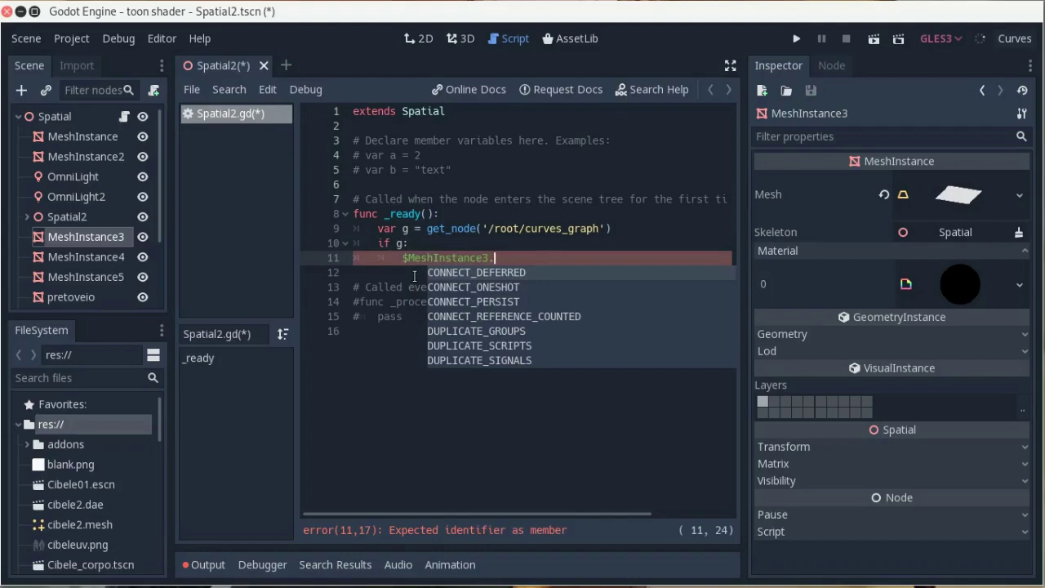
text(get_su)
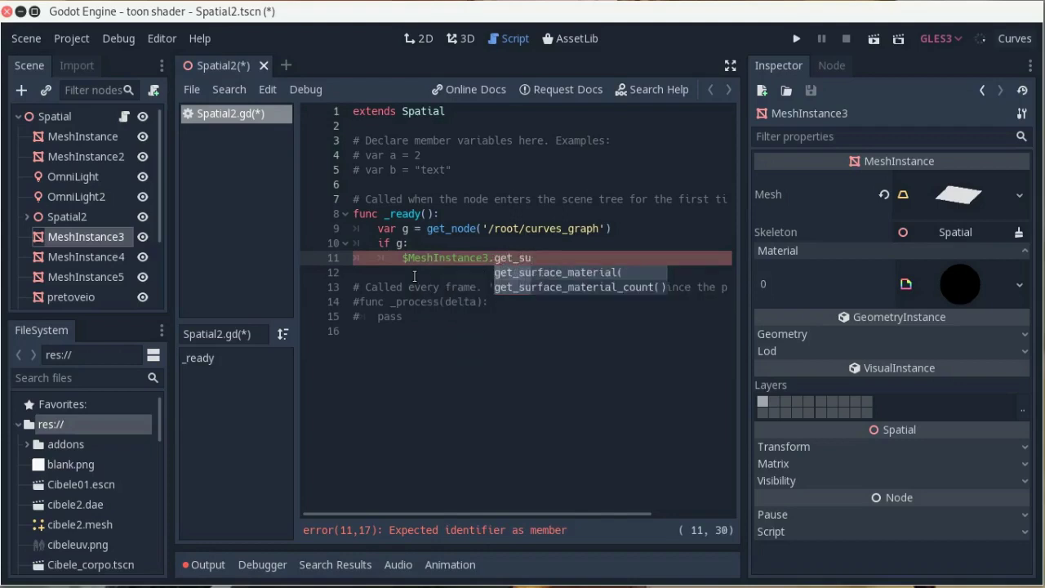
key(Down)
key(Up)
key(Return)
text(0)
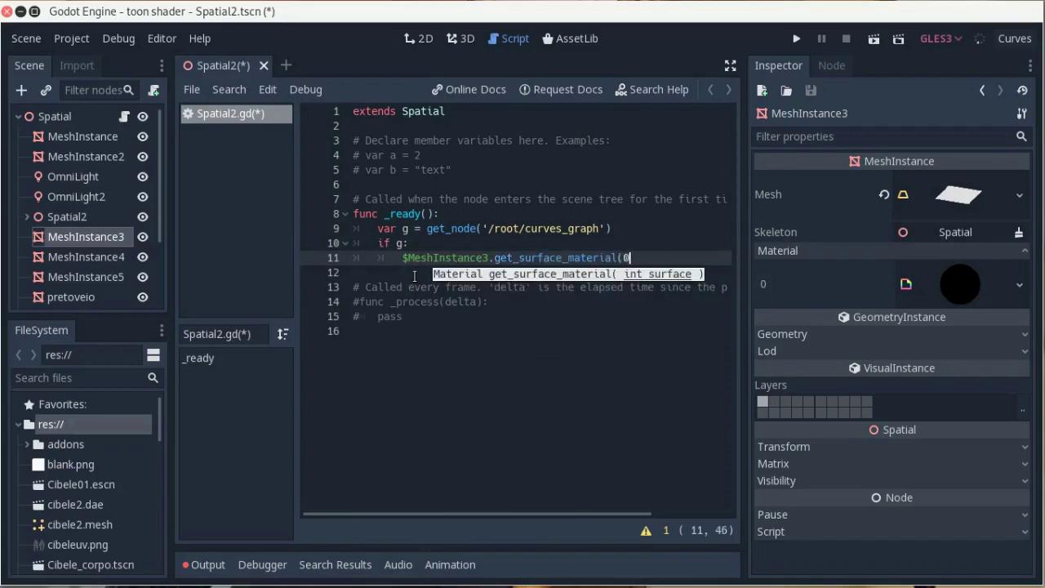
text().)
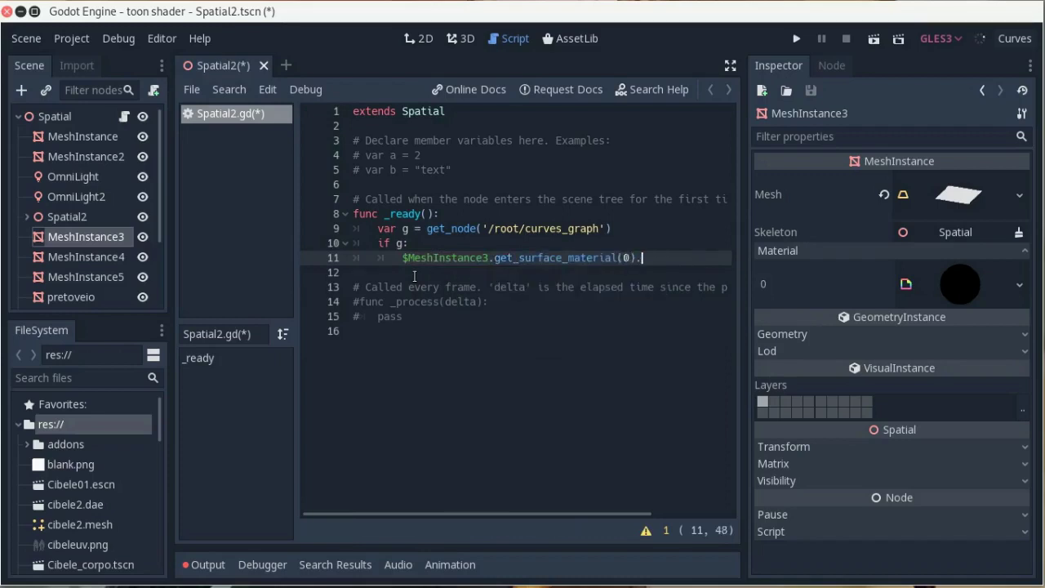
text(set_sha)
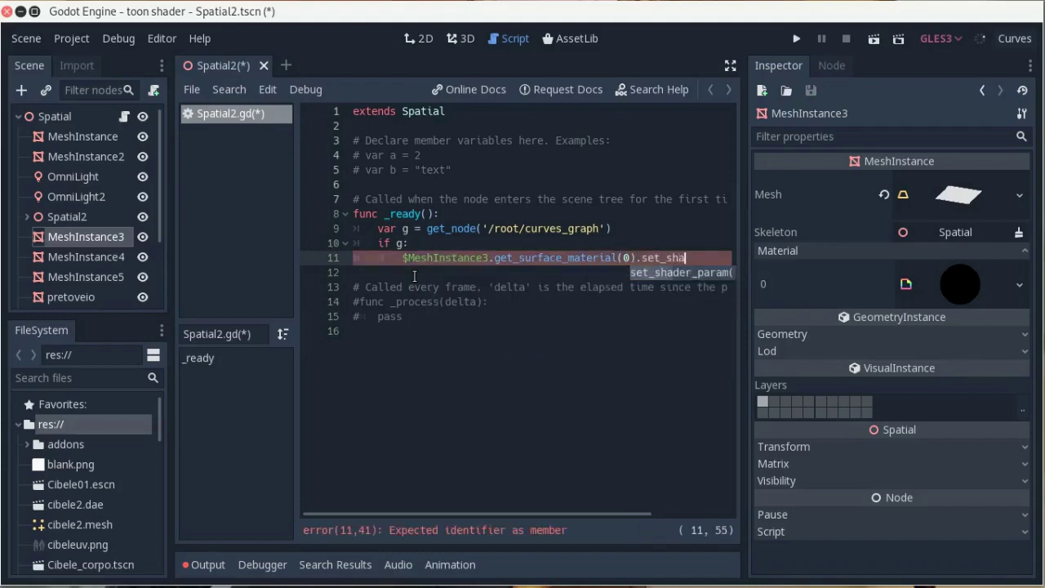
key(Return)
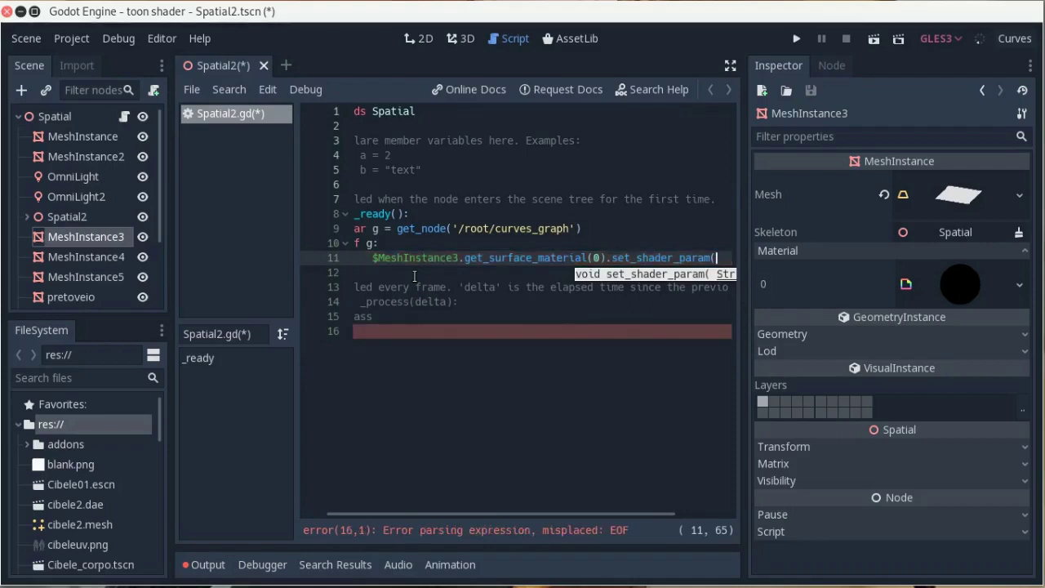
drag(512, 512, 557, 511)
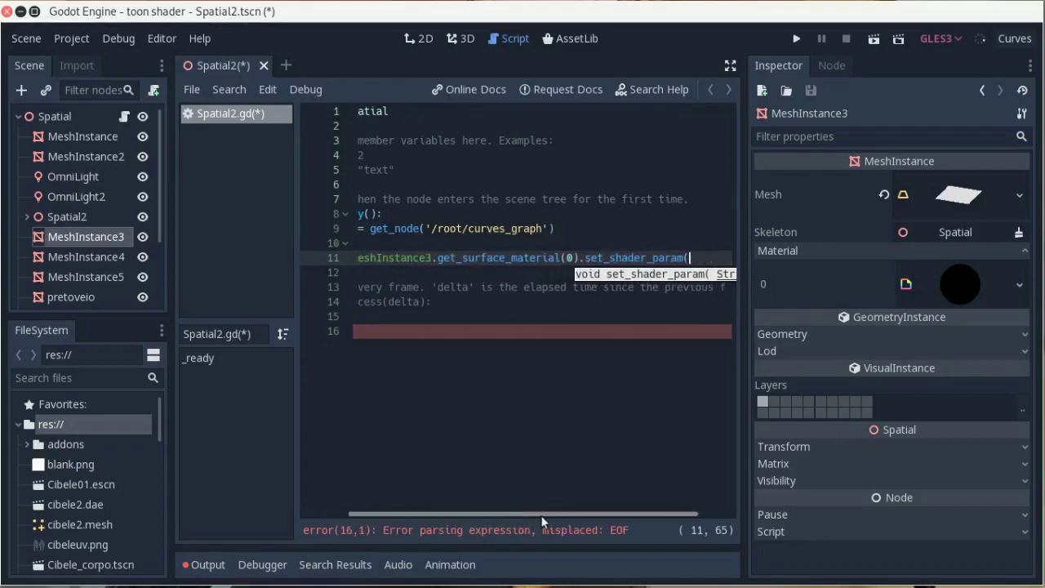
click(673, 257)
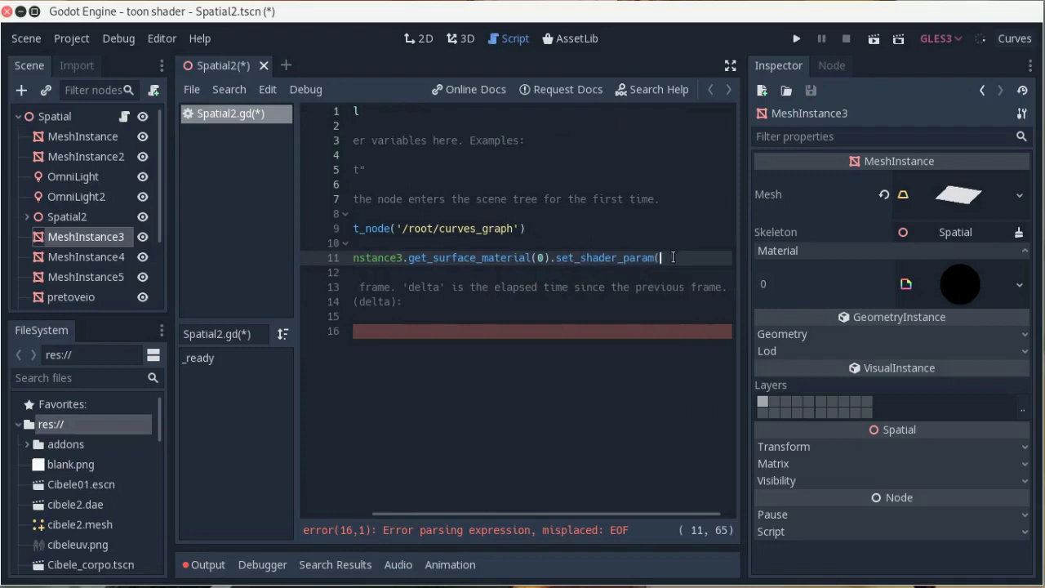
text("ramp", g.texture))
Step: Review line 11 and save the scene and its script with Ctrl+S
key(Home)
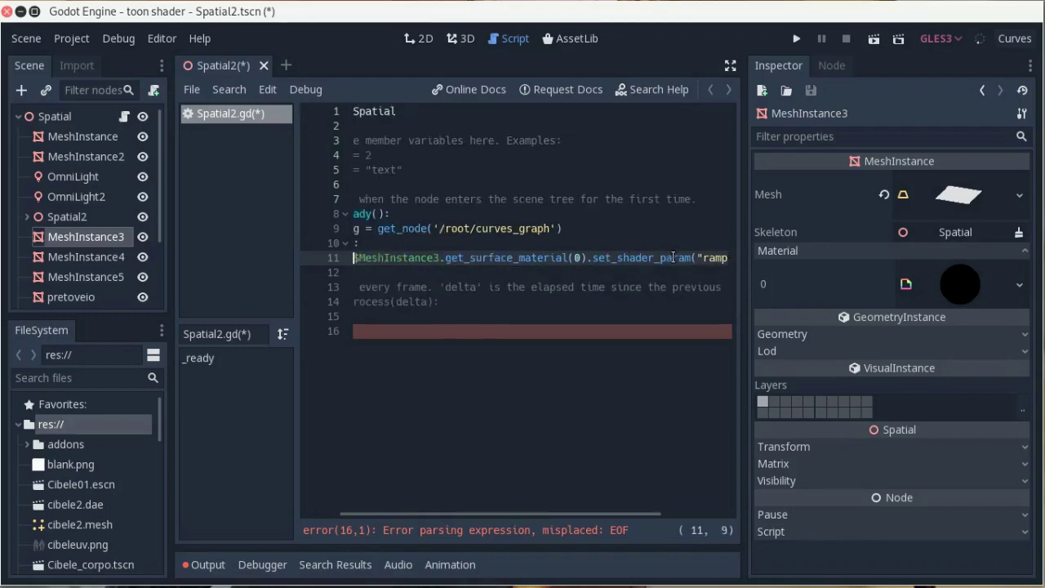
key(Up)
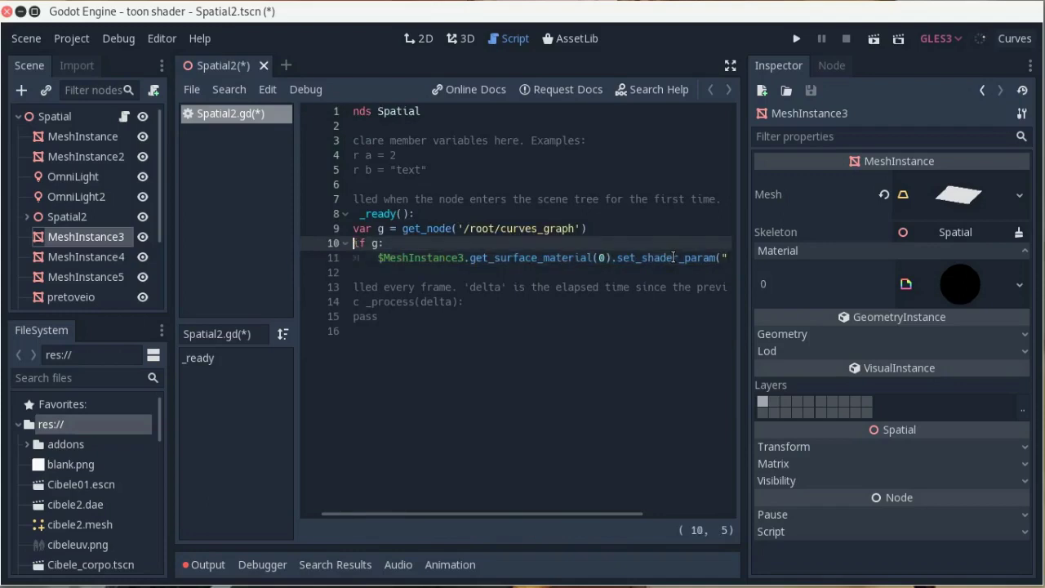
key(Up)
key(Up)
key(Down)
key(Down)
key(Down)
key(End)
key(Home)
key(ctrl+s)
double_click(105, 237)
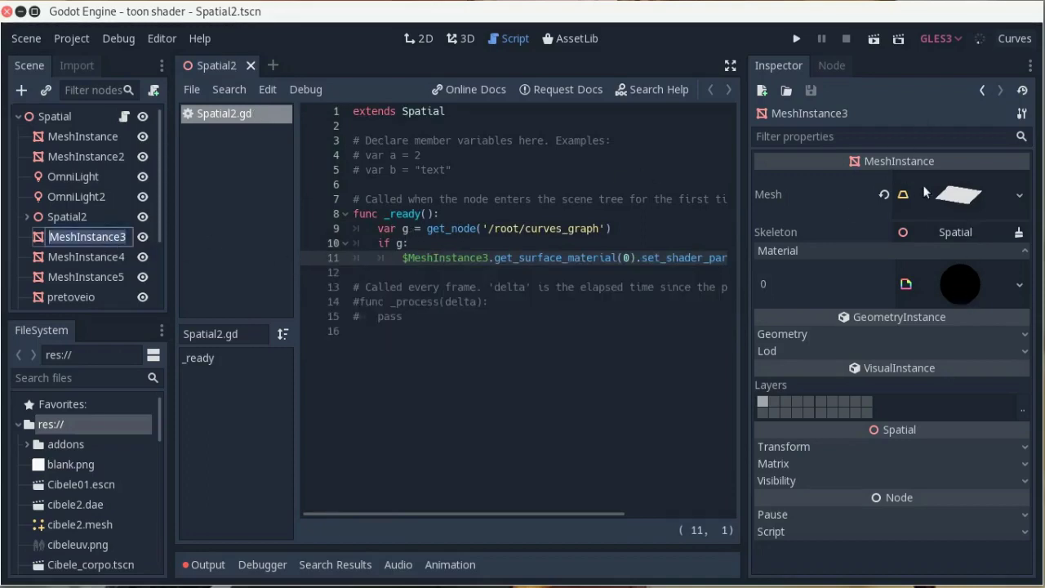
Step: Open MeshInstance3's deph_test shader and declare 'uniform sampler2D ramp' on line 4
click(960, 294)
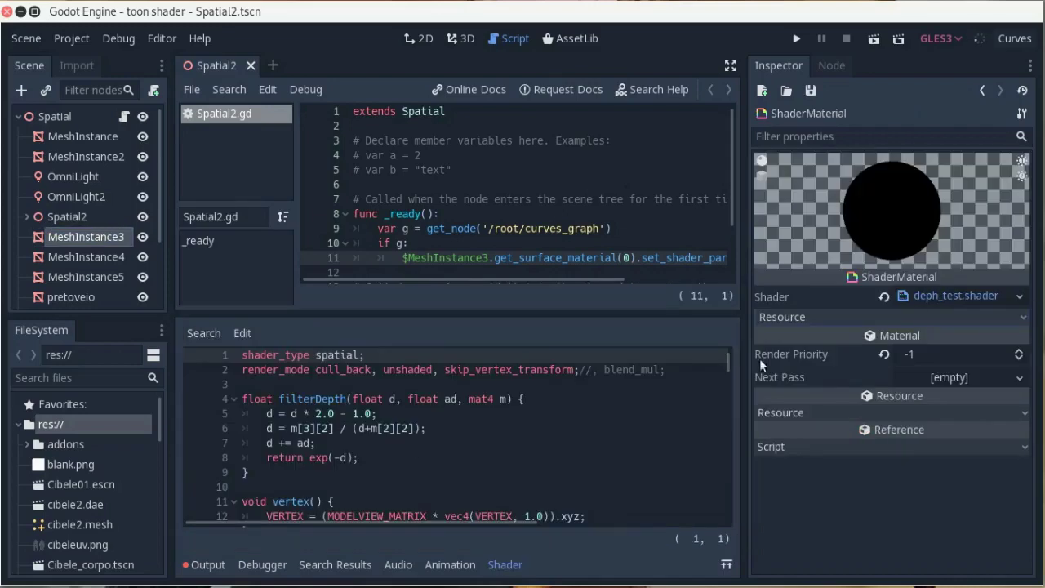
click(480, 443)
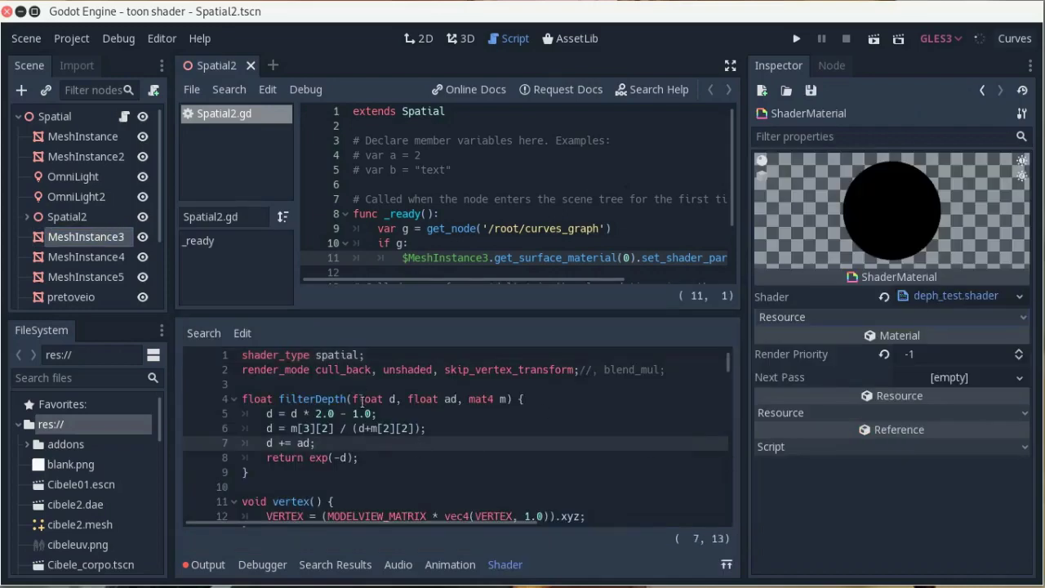
key(Up)
key(Up)
key(Up)
scroll(356, 393, down, 4)
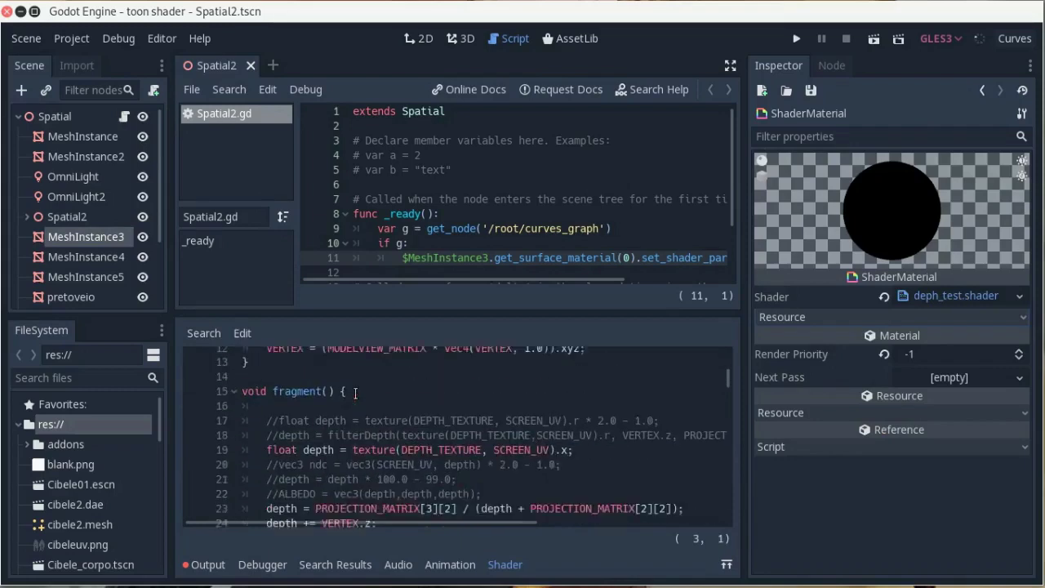
scroll(351, 421, up, 4)
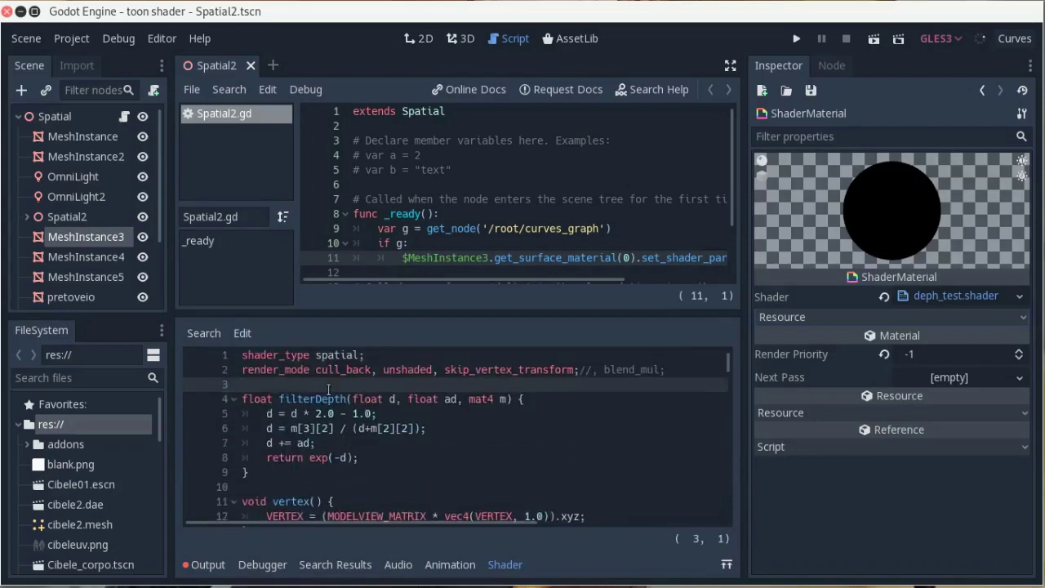
key(Return)
key(Return)
key(Up)
text(uniform sampler2D )
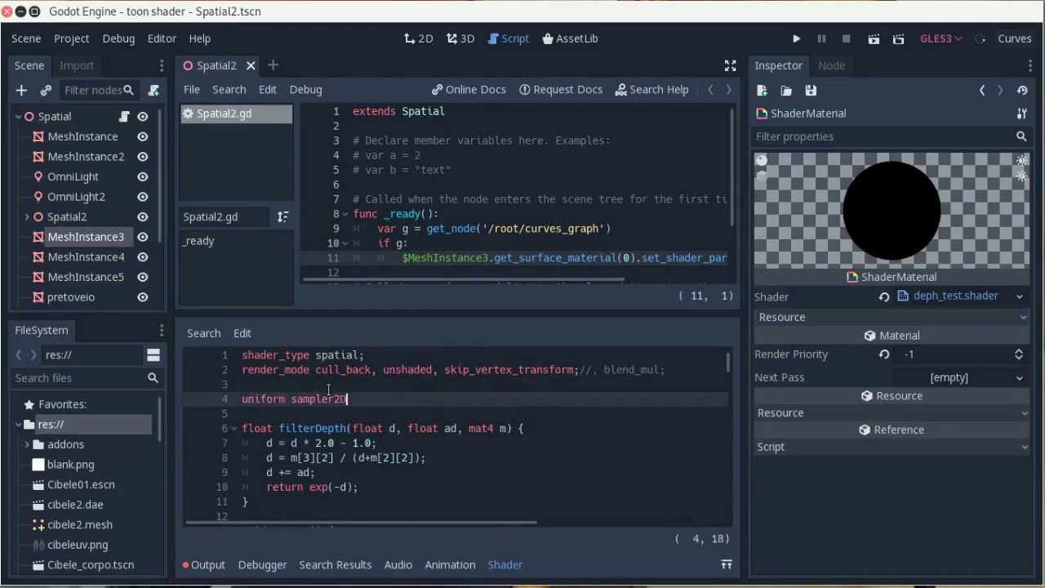
text(ramp)
text(;)
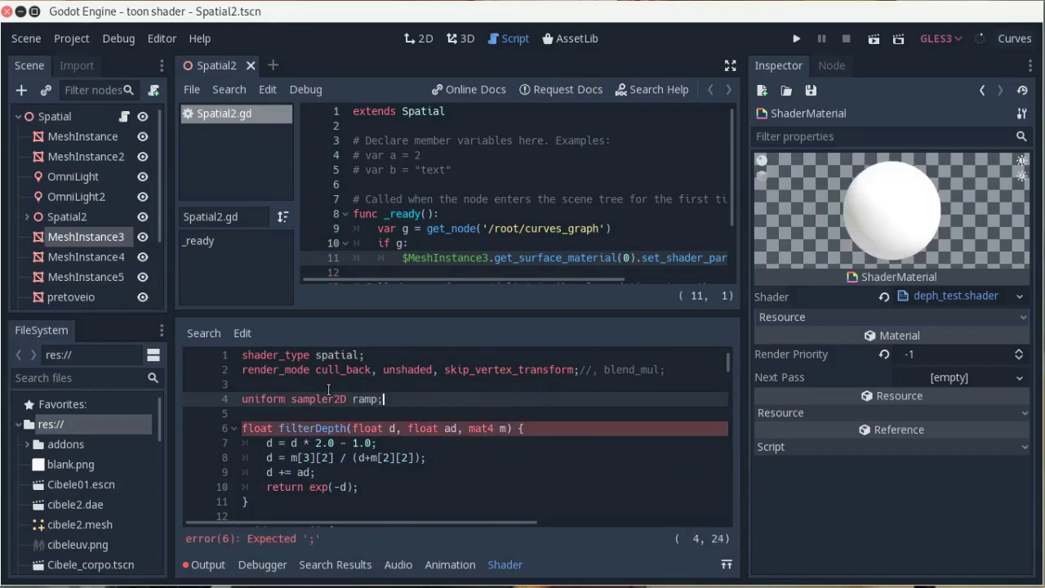
key(BackSpace)
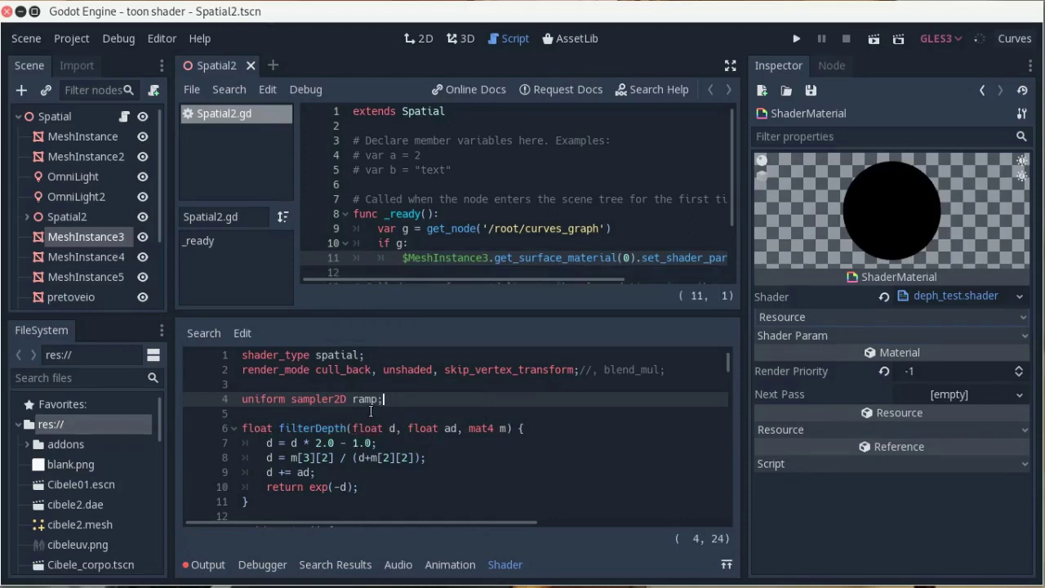
click(75, 42)
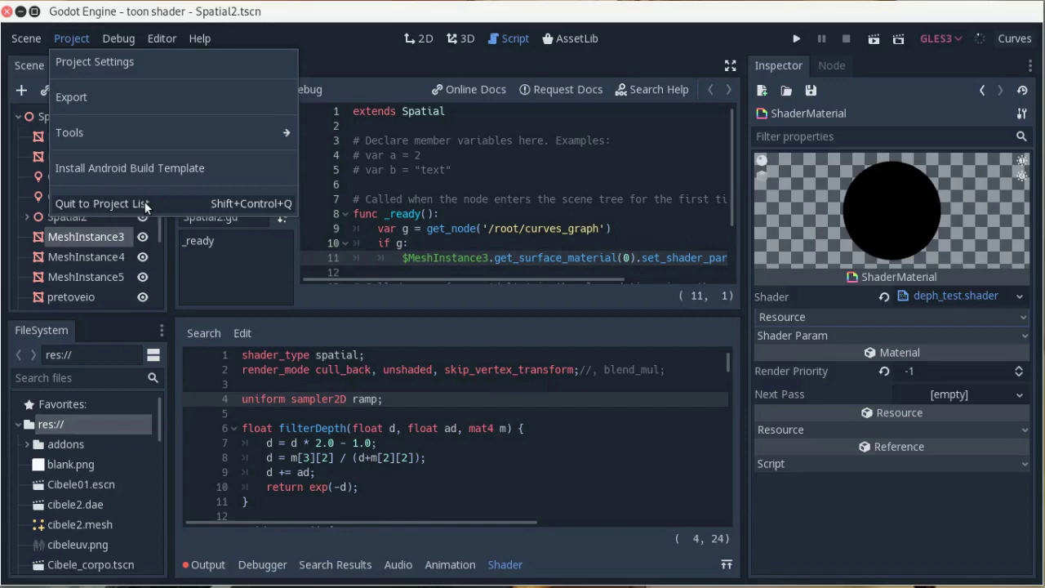
Step: Add the 'tool' keyword on a new first line above 'extends Spatial' in Spatial2.gd
click(424, 238)
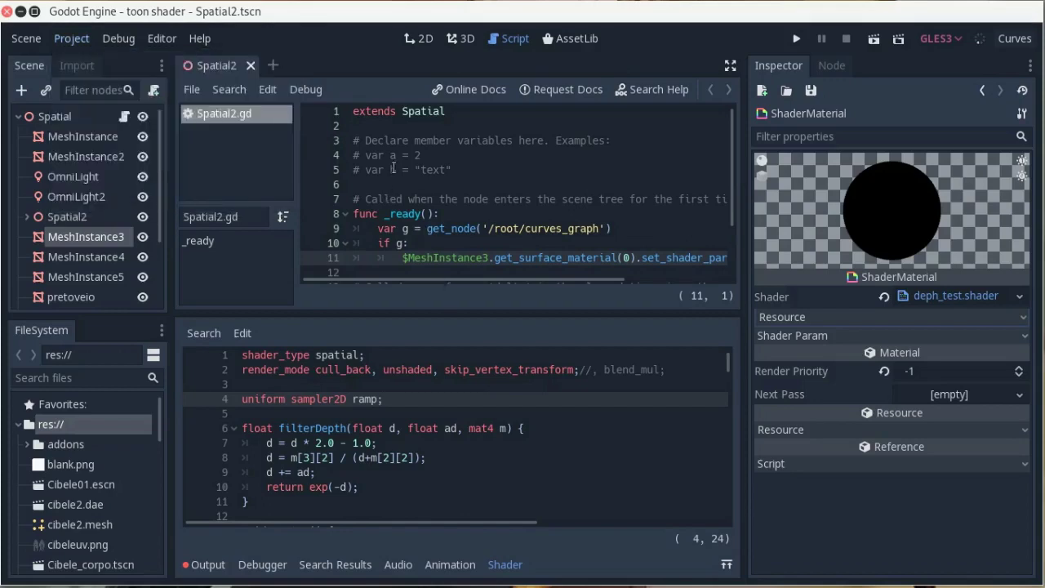
click(389, 141)
key(Up)
key(Up)
key(Home)
key(Return)
key(Up)
text(tool)
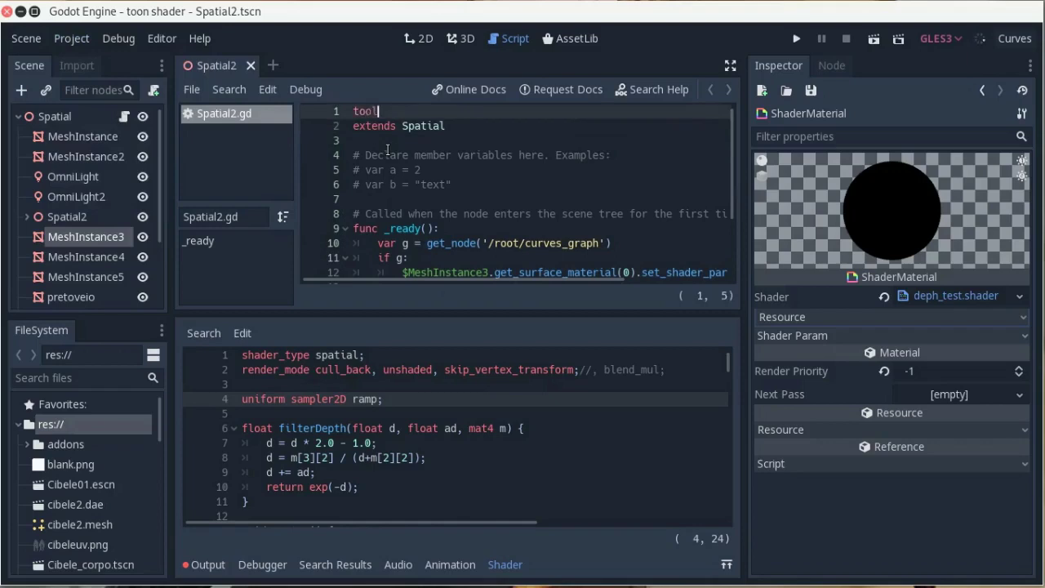
key(Down)
key(End)
key(shift+Up)
key(shift+Home)
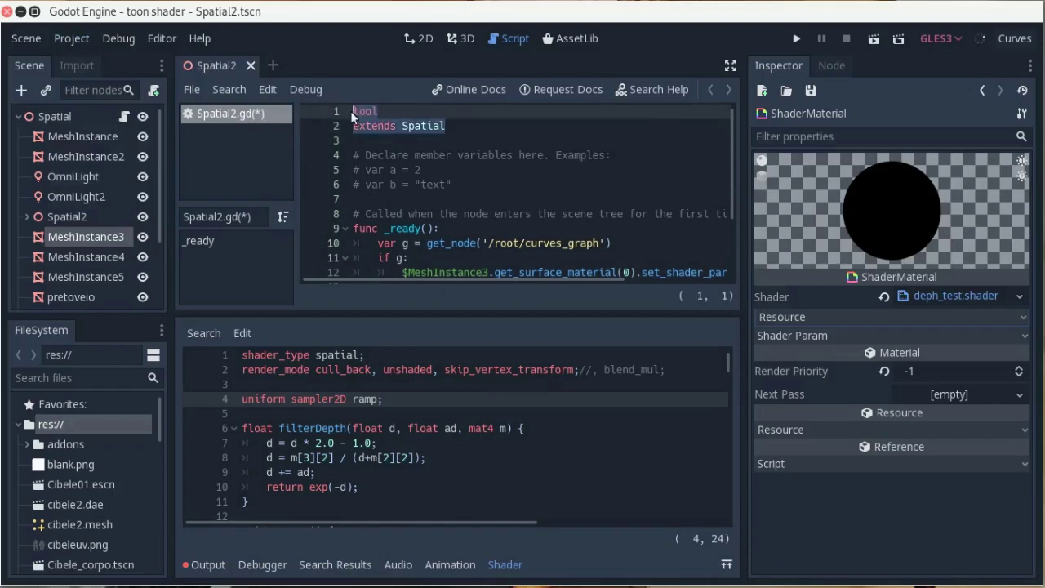
click(421, 188)
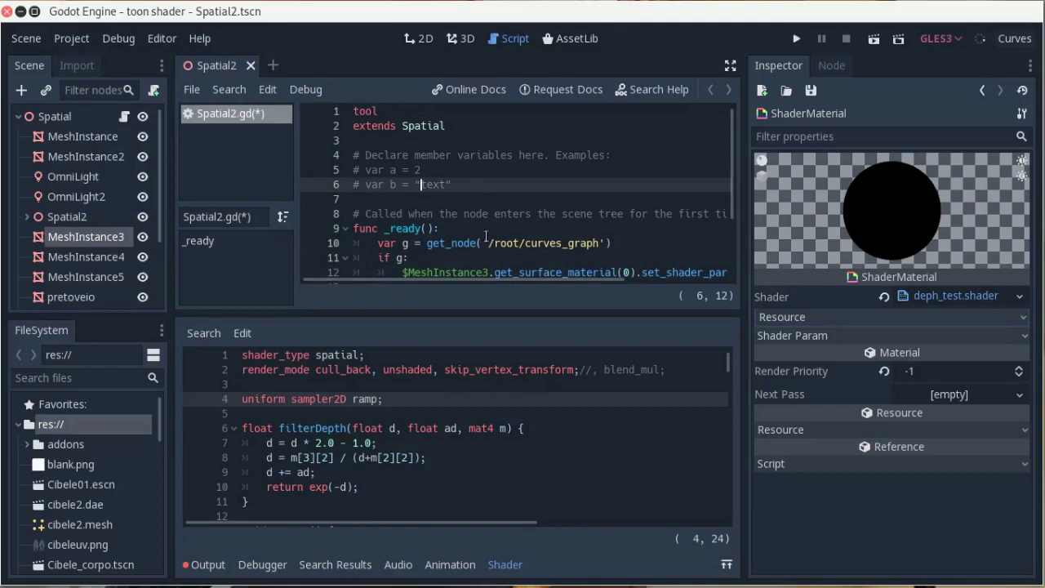
Step: Save Spatial2.gd and choose Project > Quit to Project List
scroll(479, 199, down, 2)
scroll(479, 200, up, 2)
key(ctrl+s)
click(70, 38)
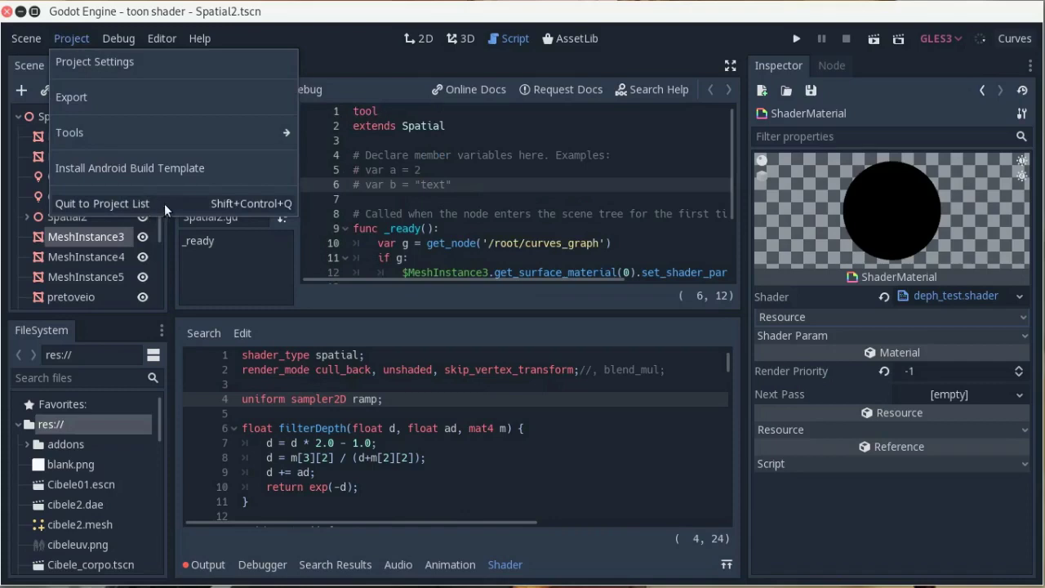
click(152, 204)
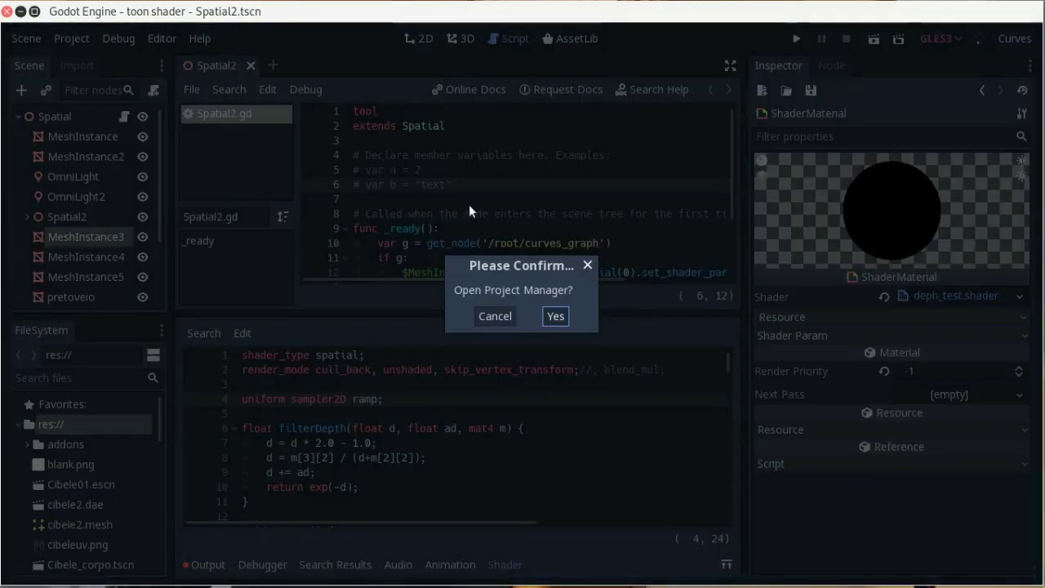
Step: Confirm leaving, reopen the toon shader project from the Project List and move the editor up
click(556, 317)
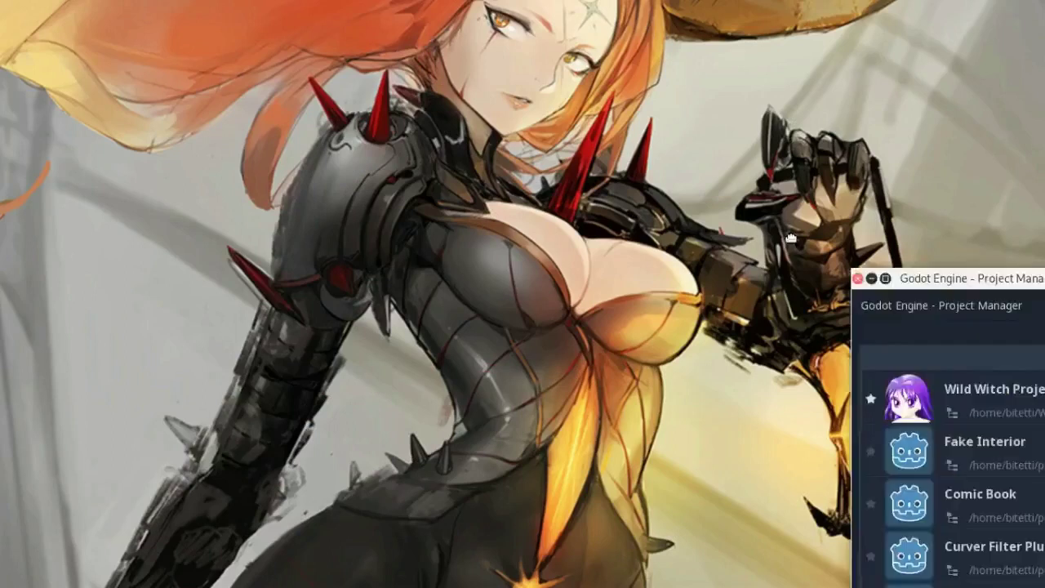
scroll(279, 381, down, 3)
scroll(435, 506, down, 3)
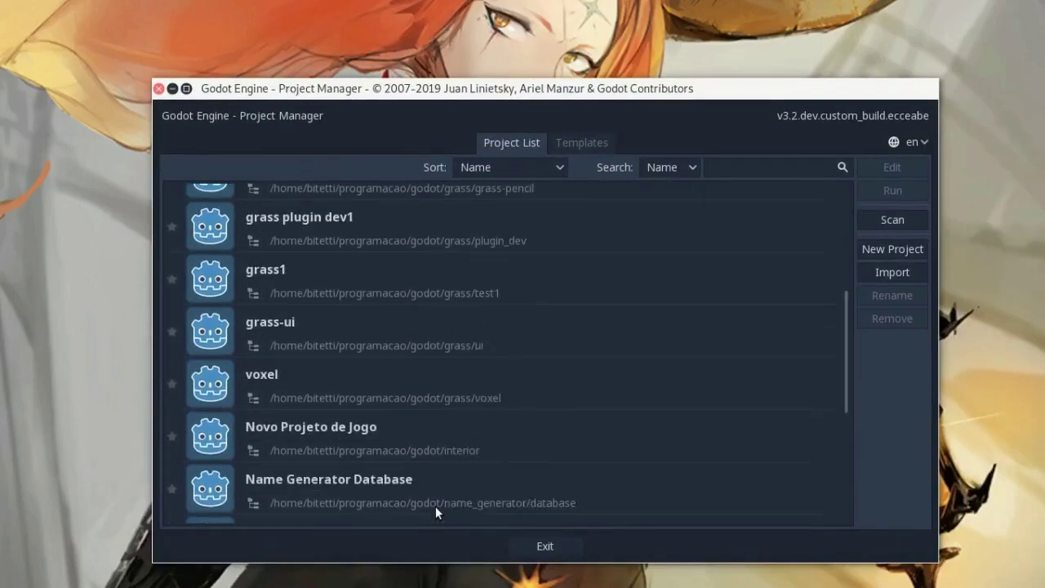
scroll(423, 479, down, 3)
scroll(386, 476, down, 2)
double_click(351, 465)
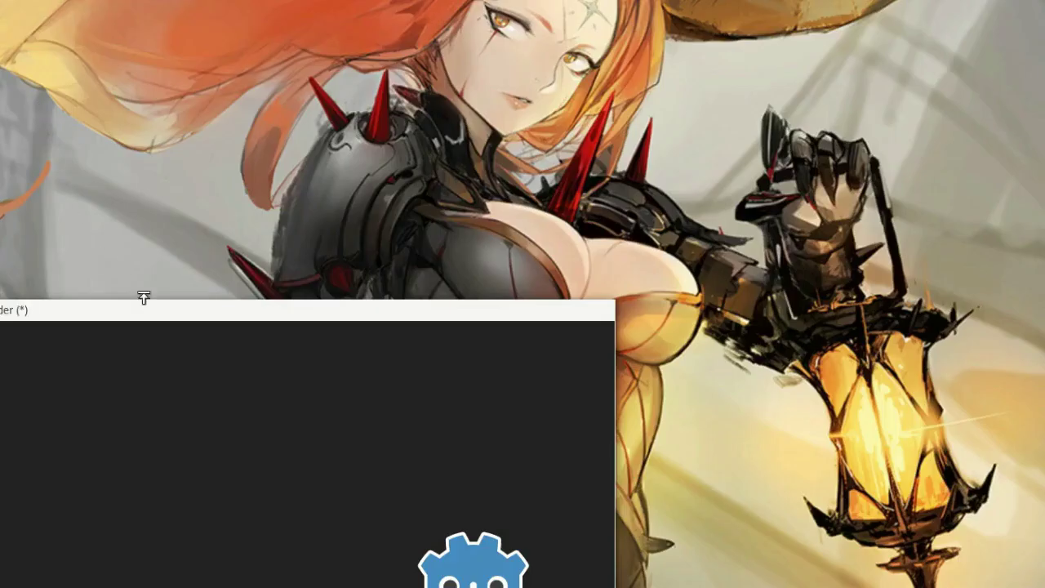
mouse_move(142, 296)
mouse_down()
mouse_move(253, 236)
mouse_move(419, 3)
mouse_up()
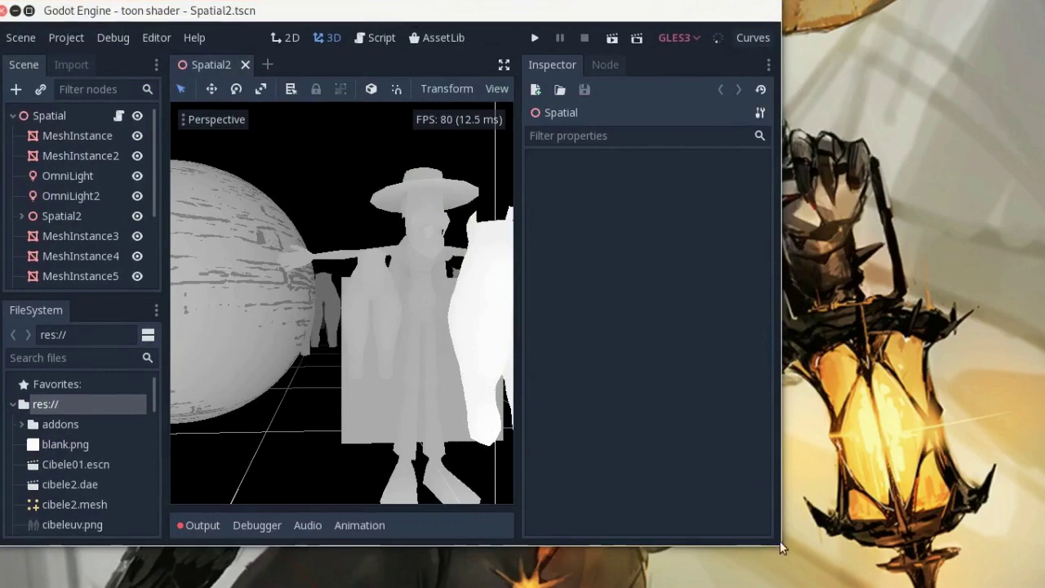
Step: Maximize the editor, open MeshInstance3's shader material and scroll to the end of fragment()
drag(779, 548, 1044, 587)
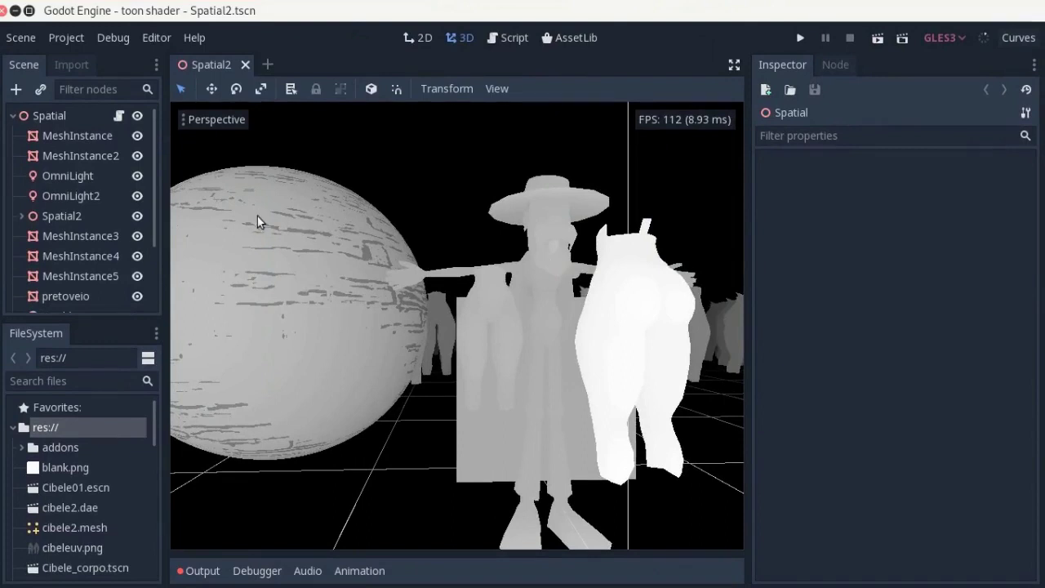
click(82, 237)
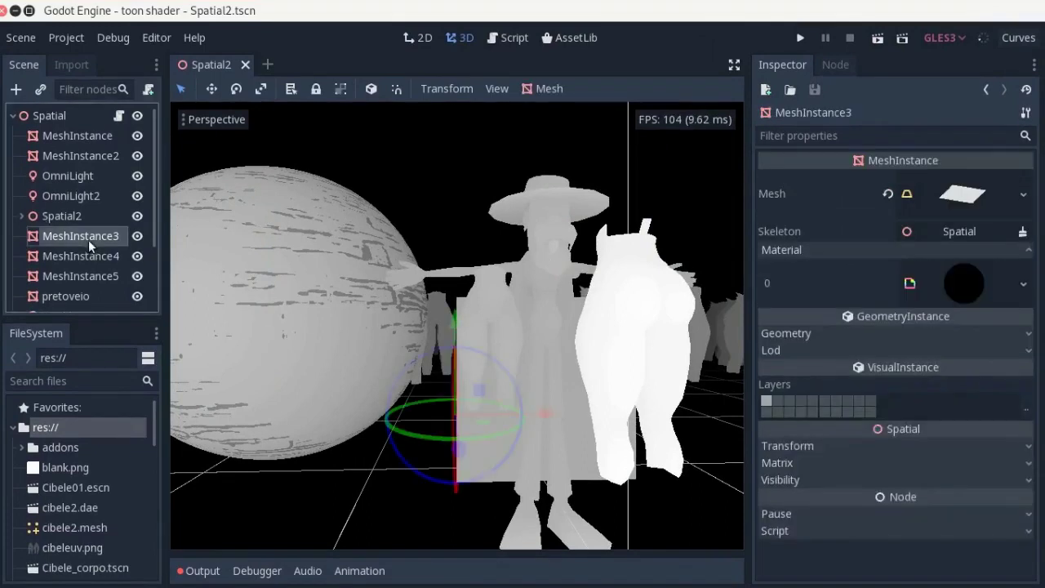
click(954, 282)
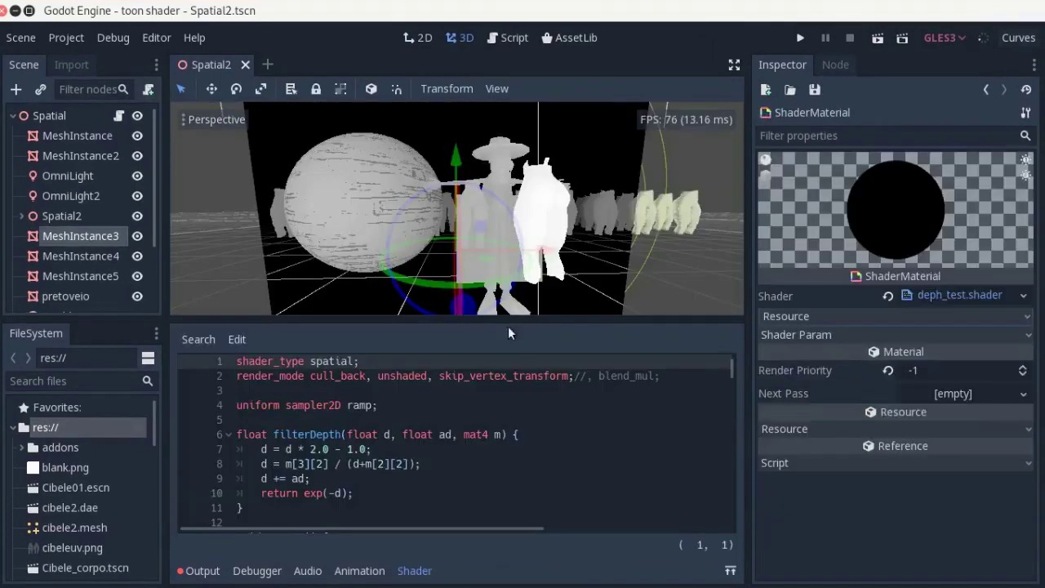
click(389, 449)
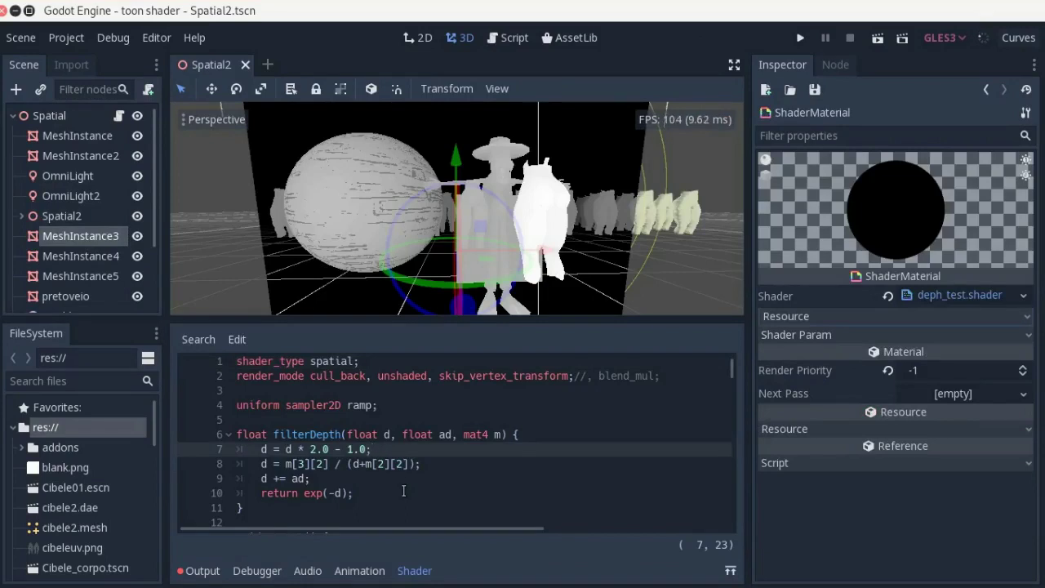
scroll(403, 490, down, 3)
scroll(307, 446, down, 1)
scroll(308, 446, down, 2)
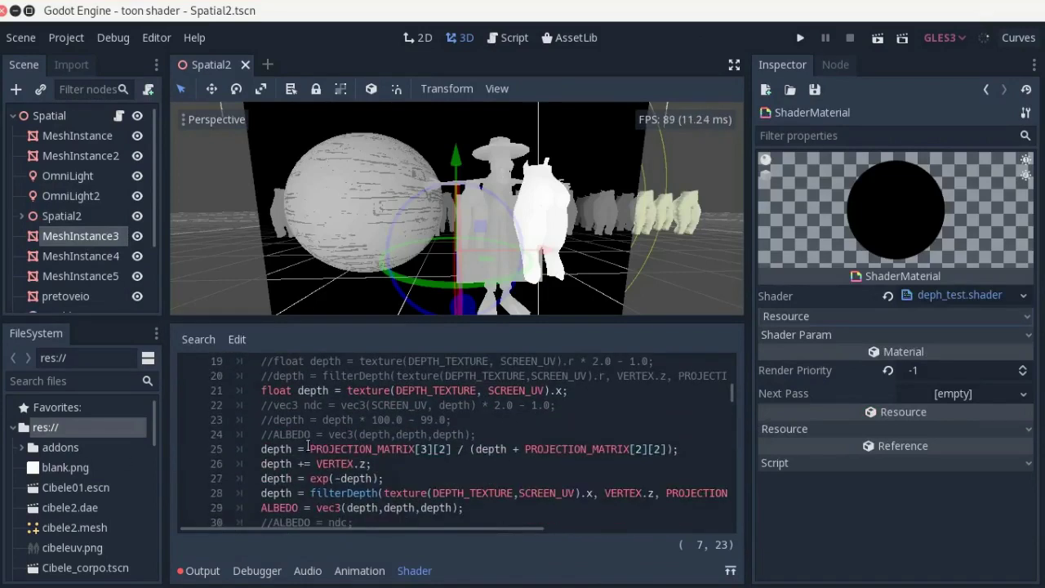
scroll(308, 447, down, 4)
scroll(308, 446, down, 2)
scroll(308, 447, down, 4)
scroll(307, 446, down, 3)
scroll(307, 447, down, 4)
scroll(308, 447, down, 4)
scroll(308, 447, down, 6)
scroll(308, 447, down, 1)
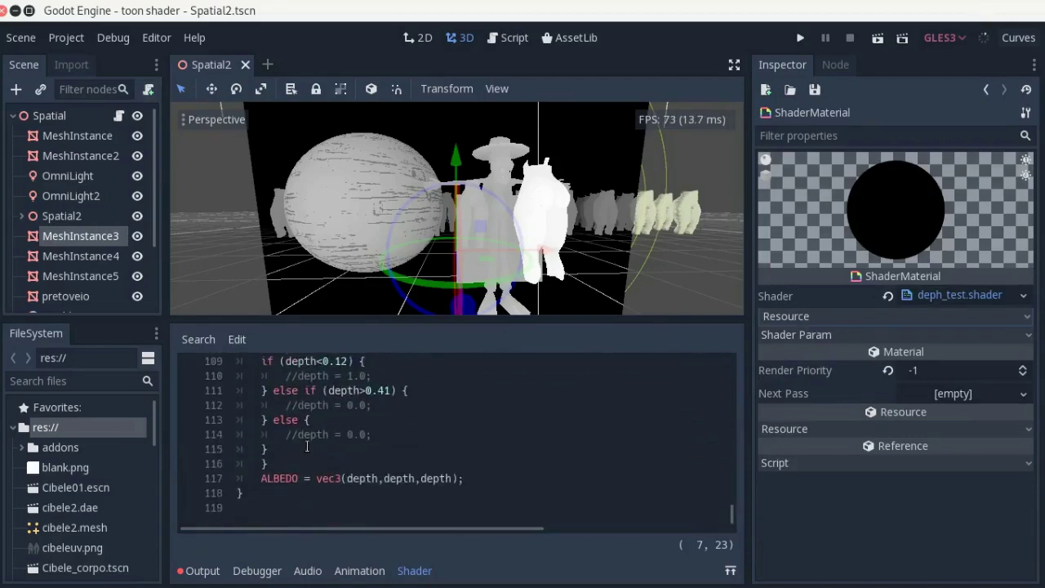
Step: Add 'ALBEDO = texture(ramp,UV).rgb;' below the existing ALBEDO line
click(476, 471)
key(Down)
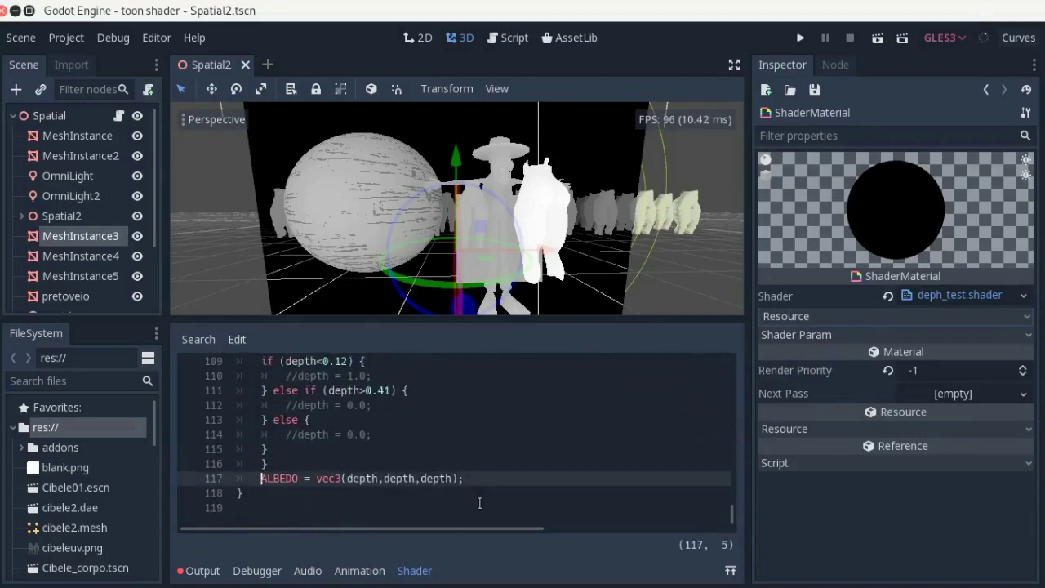
key(End)
key(Return)
text(ALBED)
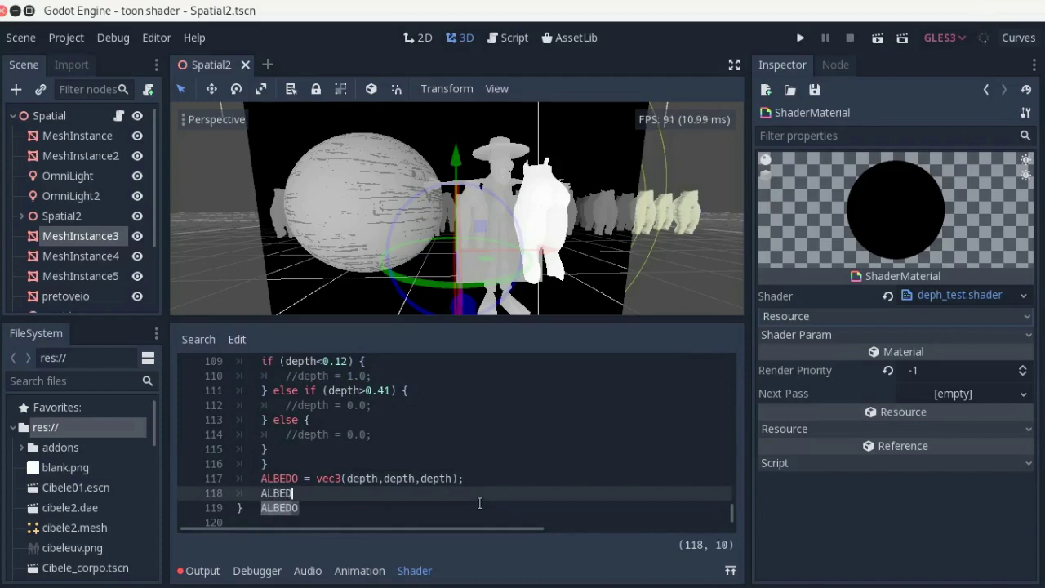
key(Return)
text(= tex)
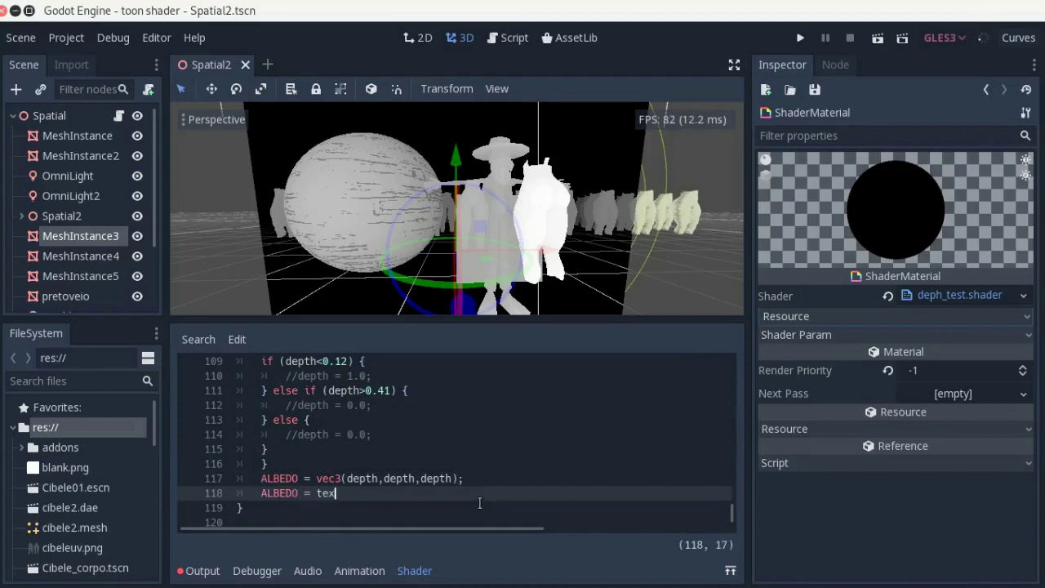
key(Down)
key(Return)
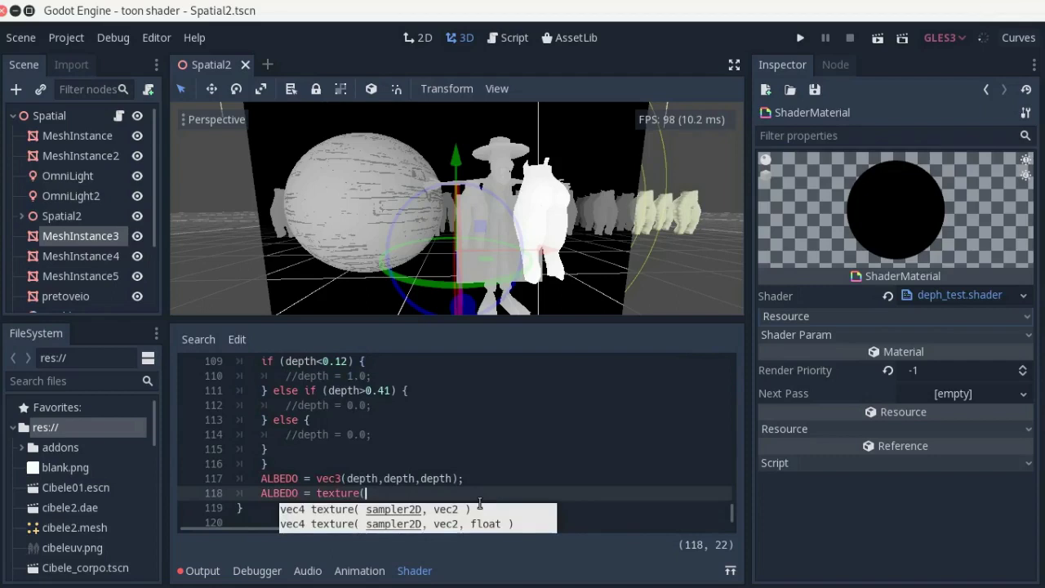
text(ramp)
text(,)
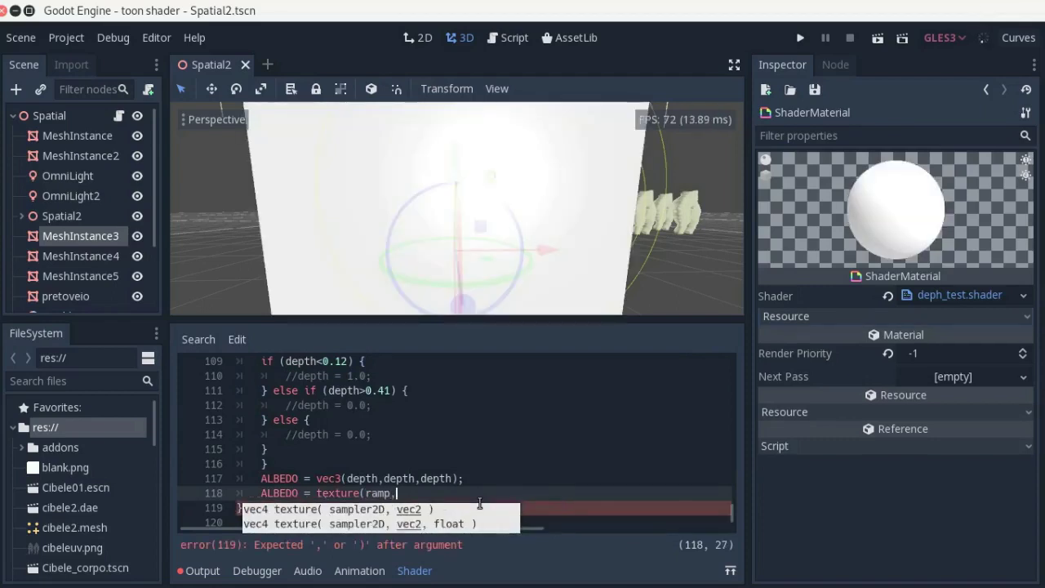
text(UV.)
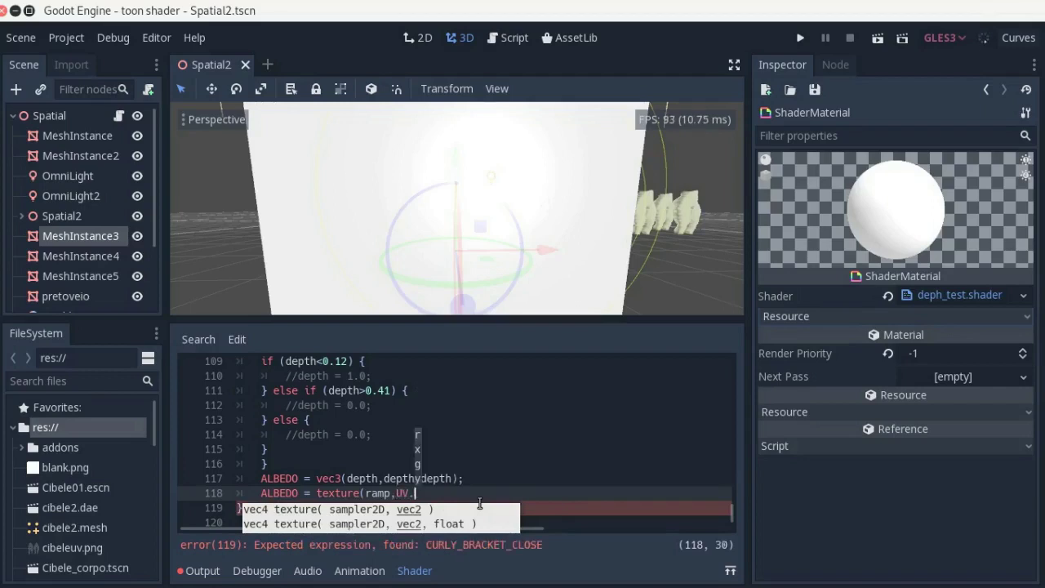
key(BackSpace)
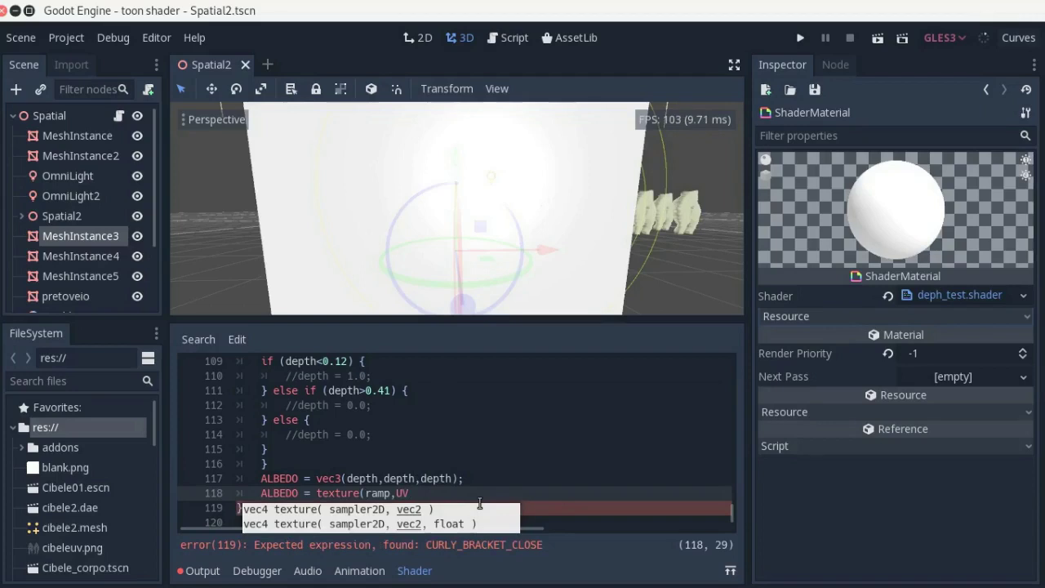
text().rgb;)
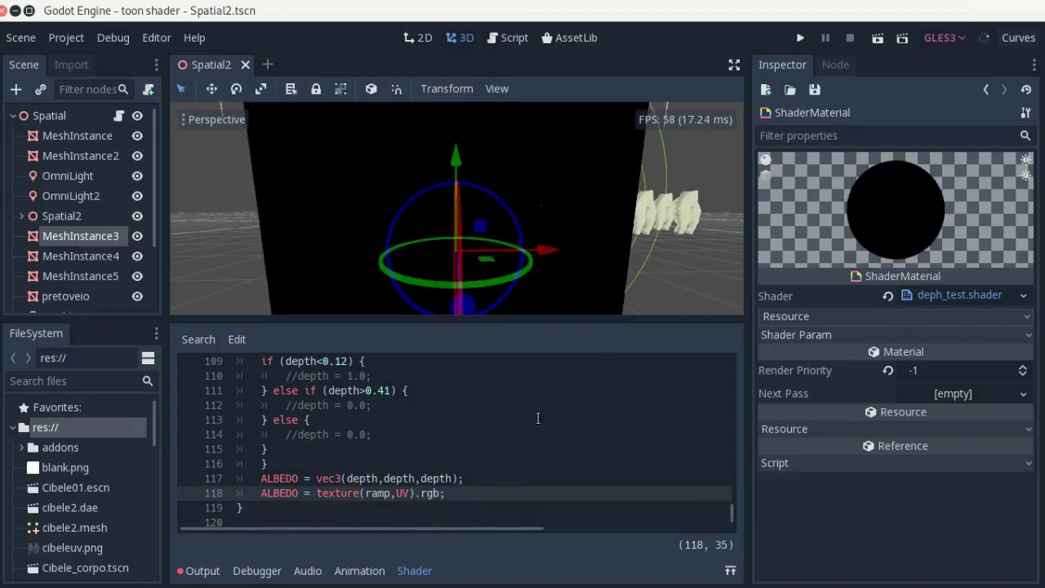
Step: Reshape the Curves ramp into a zigzag by lowering the middle point and adding raised left and right points
click(1019, 37)
mouse_move(302, 77)
mouse_down()
mouse_move(578, 231)
mouse_move(778, 185)
mouse_move(770, 174)
mouse_up()
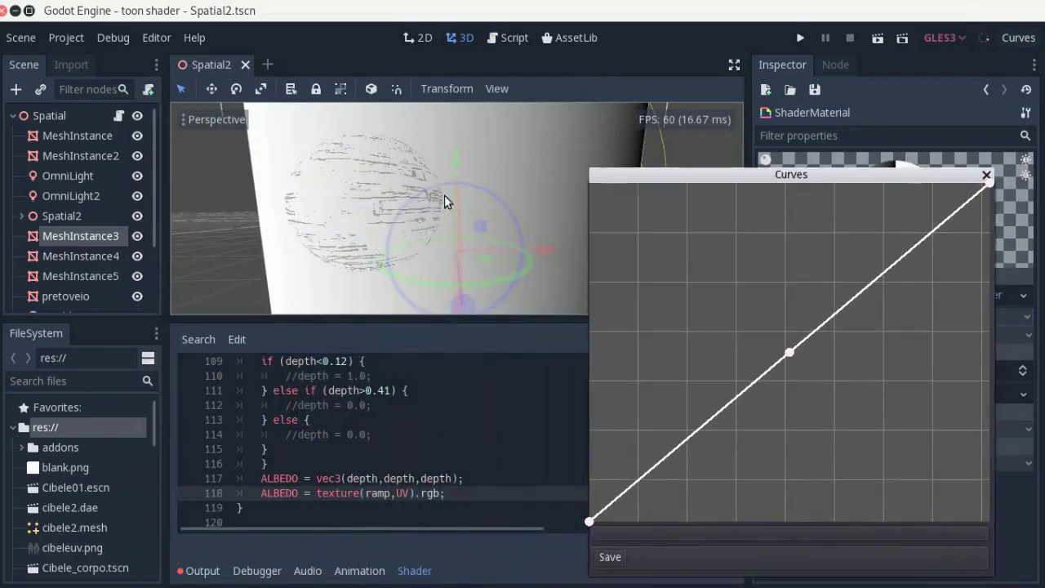
drag(791, 353, 797, 416)
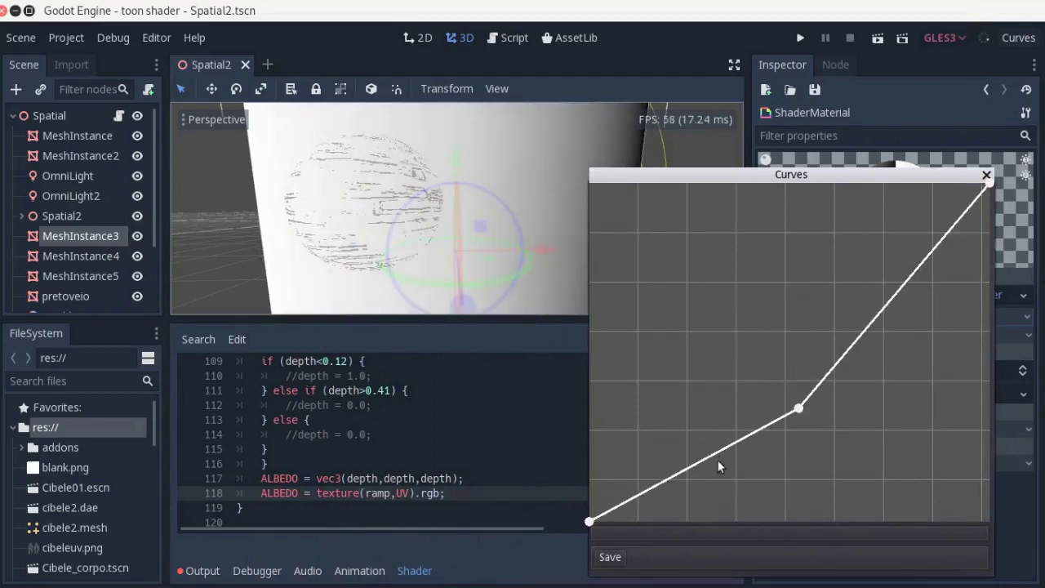
drag(701, 461, 693, 276)
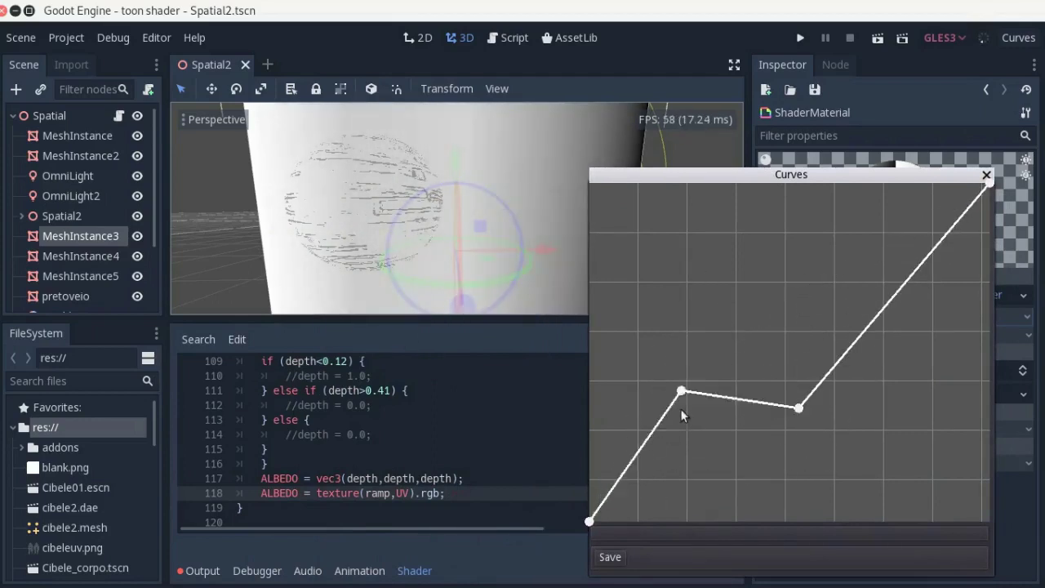
drag(886, 304, 887, 275)
drag(937, 244, 937, 298)
Step: Move the Curves window aside so the 3D view stays visible
drag(870, 180, 583, 254)
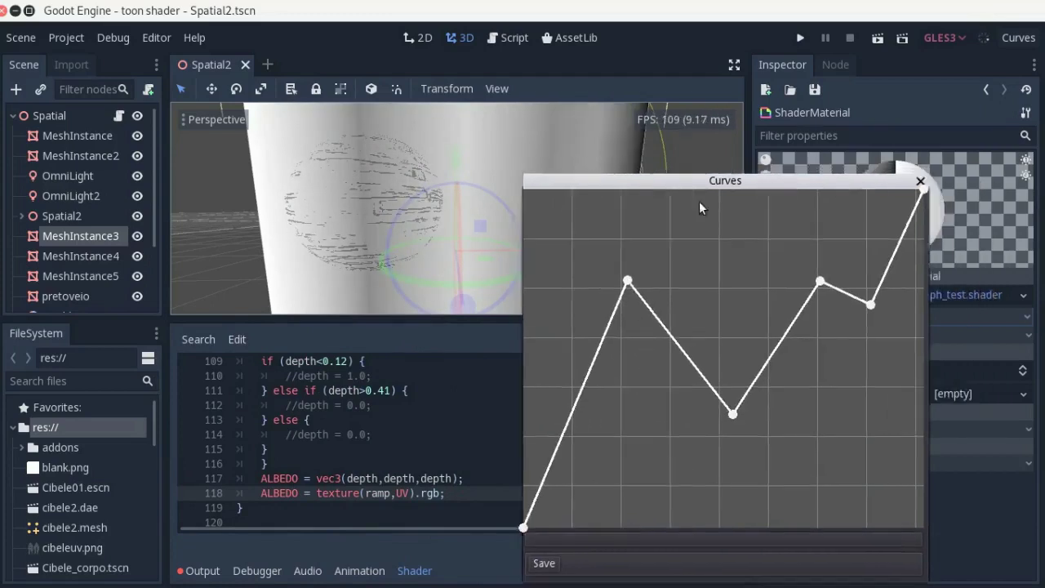
drag(695, 162, 700, 203)
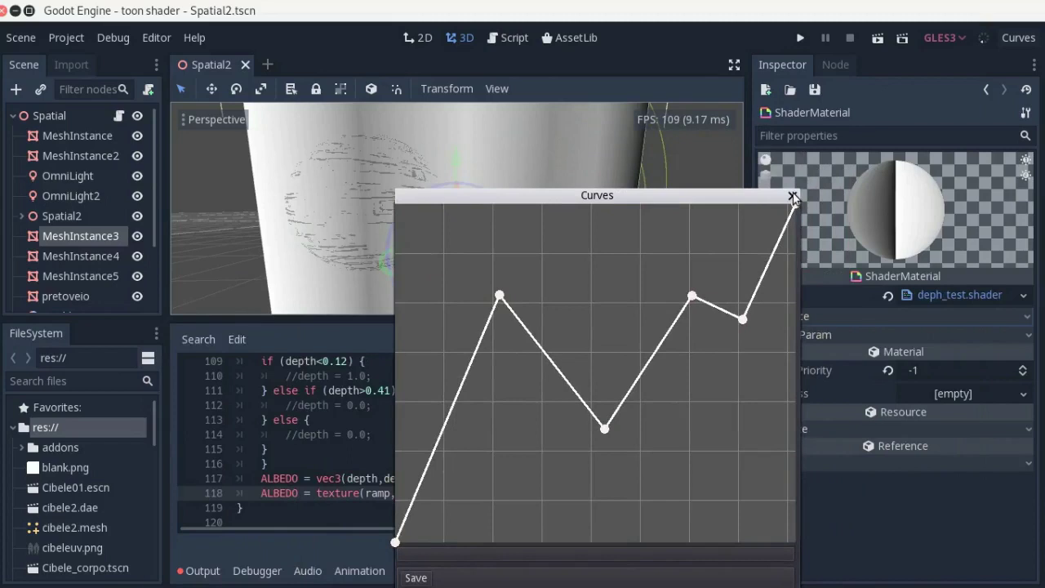
drag(488, 196, 753, 164)
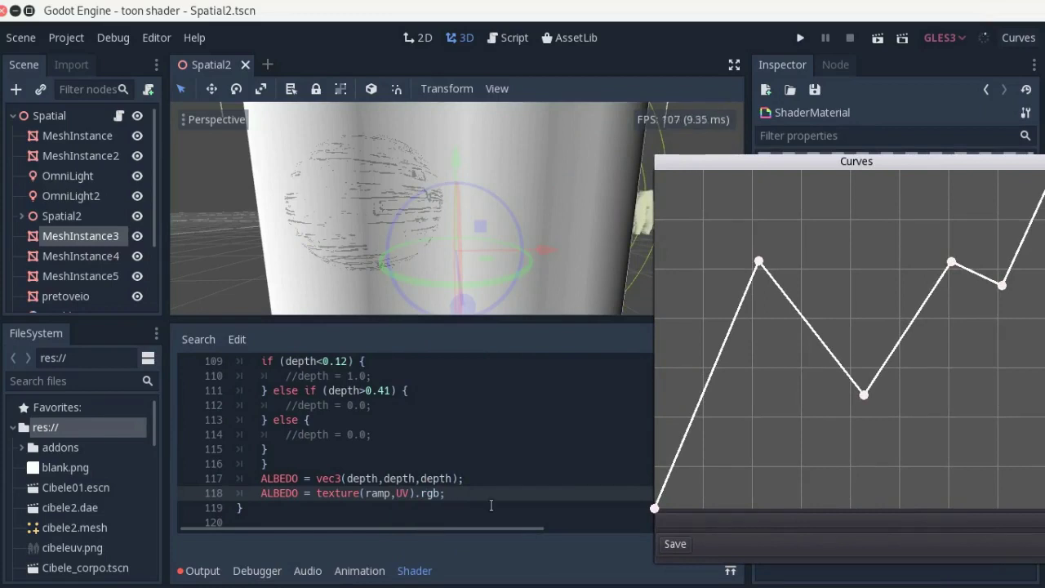
Step: Add a new line 'float ramp_depth = texture(ramp,UV).r' above the ALBEDO assignment
key(Up)
key(Up)
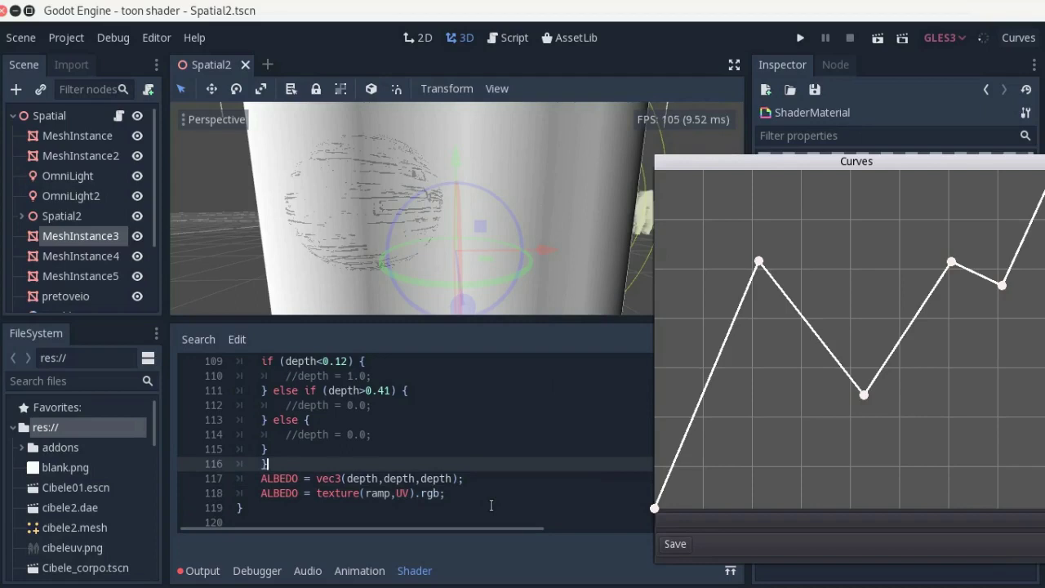
key(Return)
key(Return)
text(float)
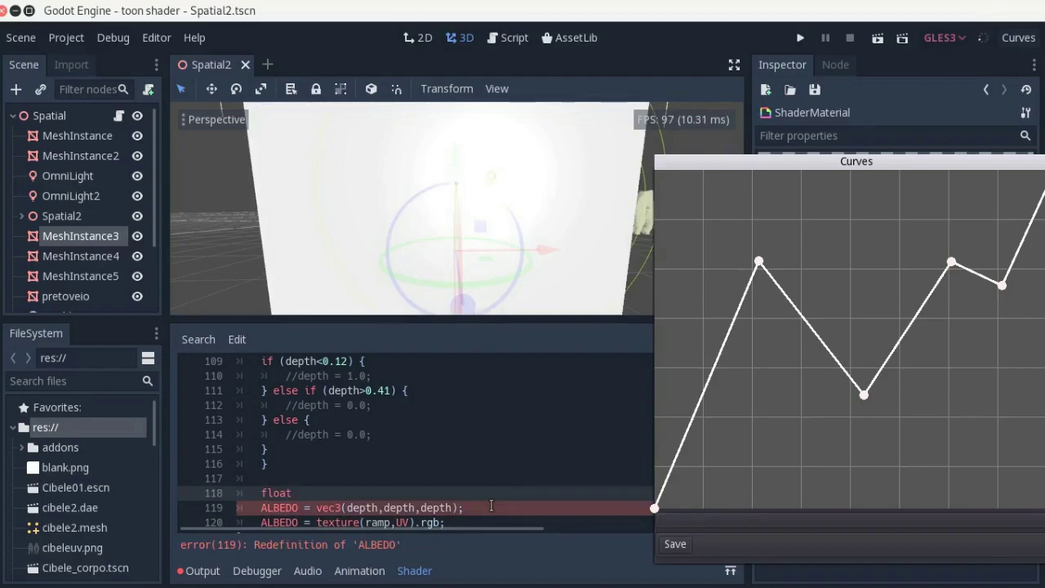
scroll(490, 506, down, 1)
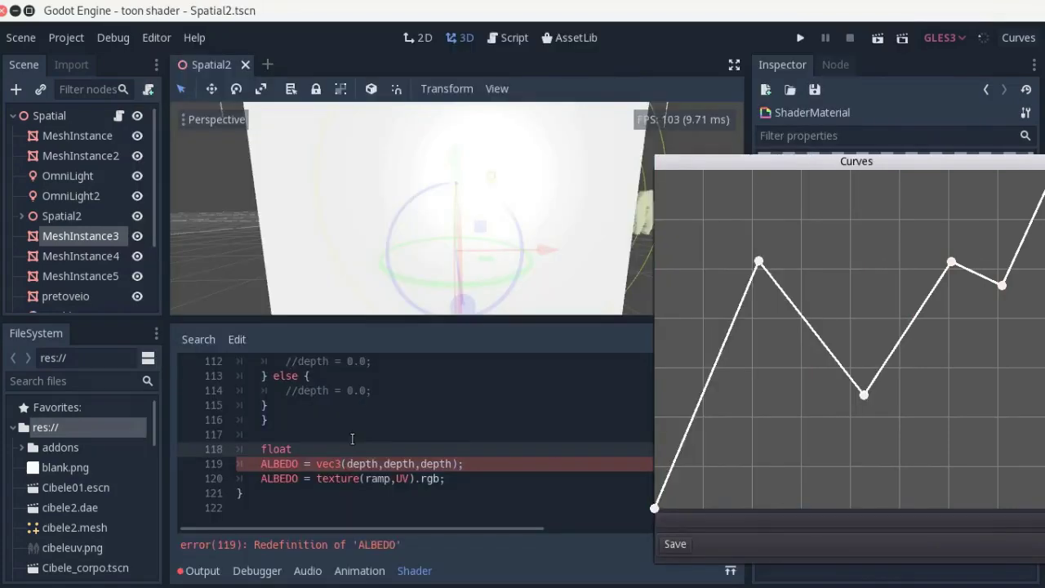
text(ramp_depth =)
key(Down)
key(Down)
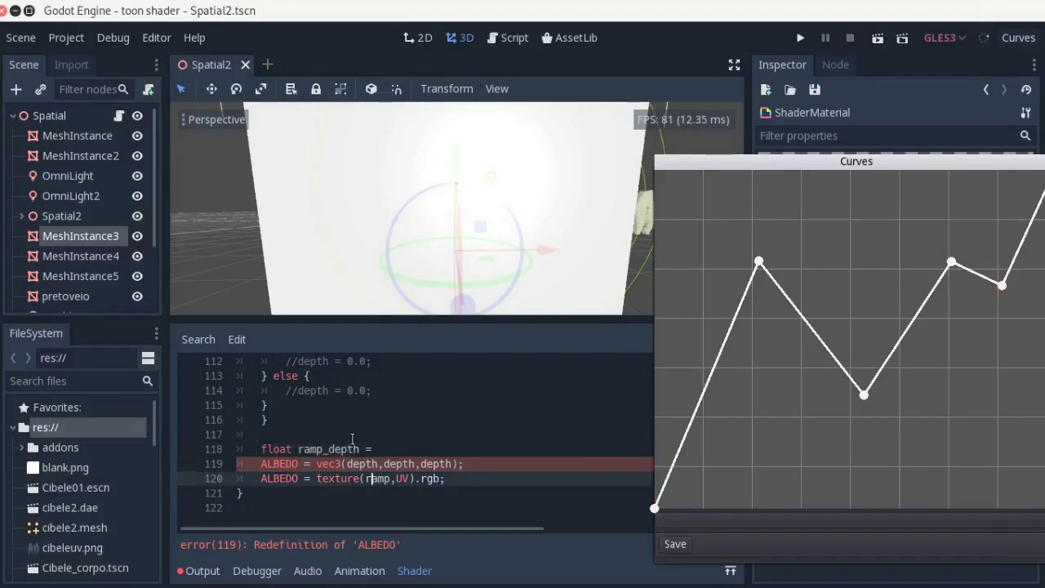
key(Up)
key(Up)
text(texture(ramp,UV).rgb;)
key(Left)
key(Left)
key(Left)
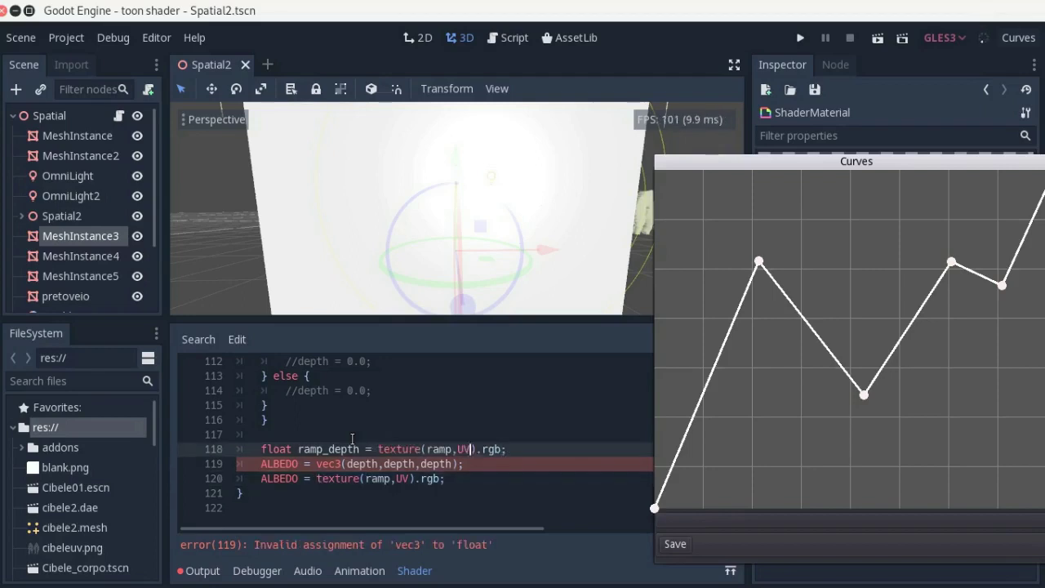
key(Right)
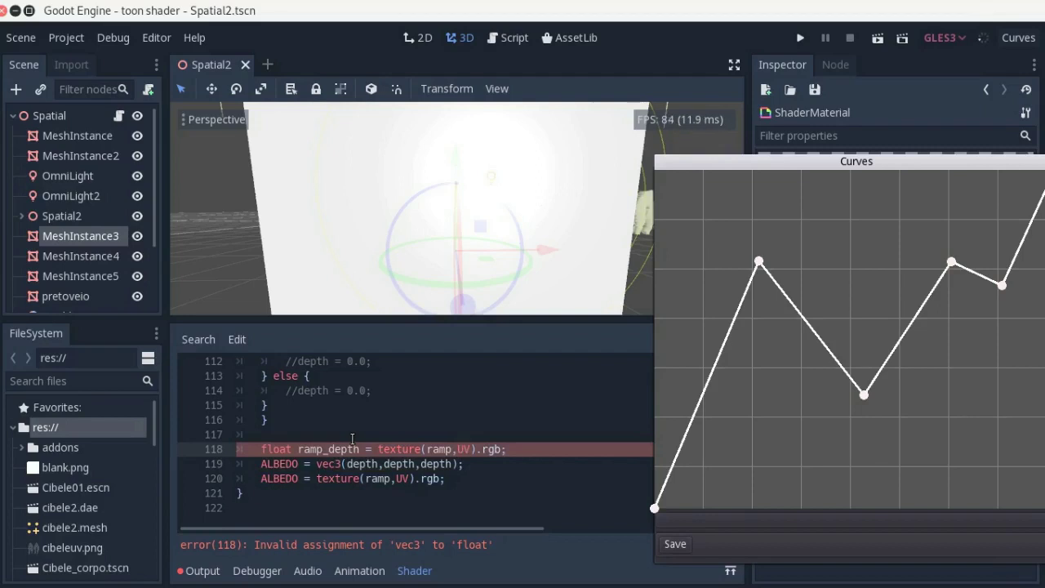
key(End)
key(BackSpace)
key(BackSpace)
key(BackSpace)
Step: Delete the old ALBEDO = texture(ramp,UV).rgb line and replace UV with vec2()
key(Left)
key(Left)
key(Down)
key(shift+Down)
key(BackSpace)
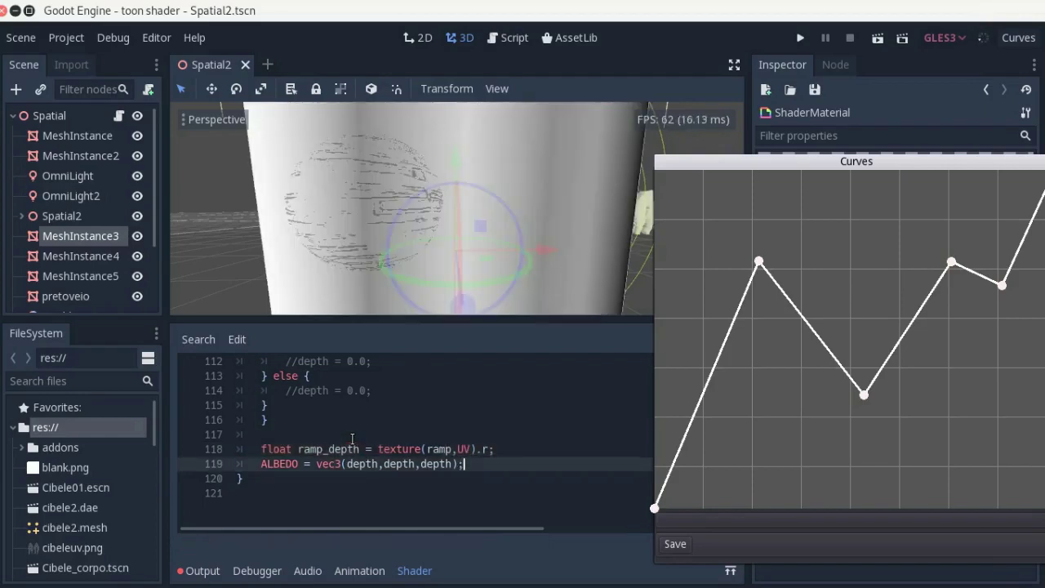
key(Up)
key(Delete)
key(Delete)
text(vec2()
key(Escape)
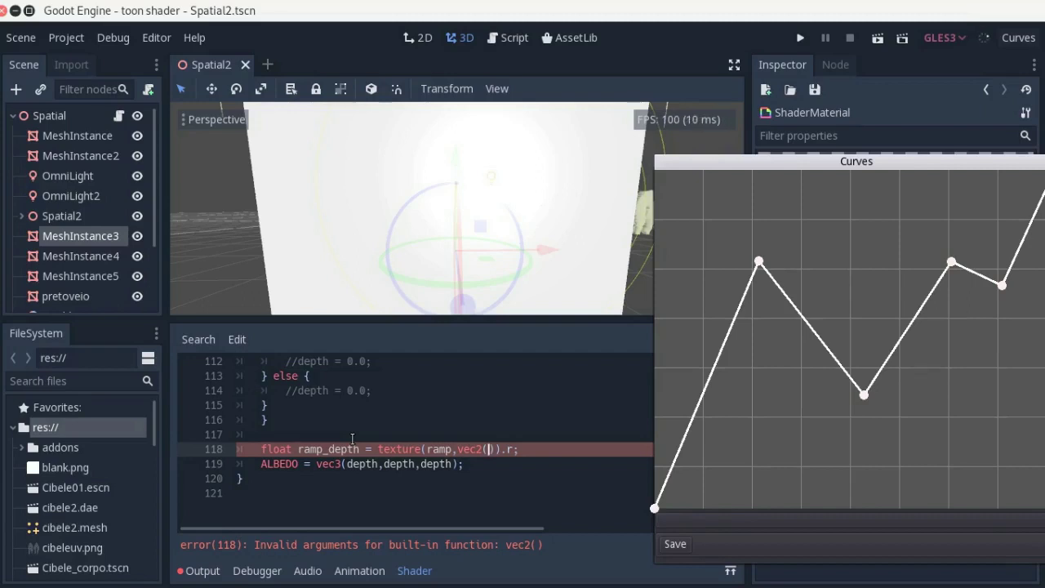
Step: Sample the ramp at vec2(depth,0.0) in the ramp_depth line
text(dept)
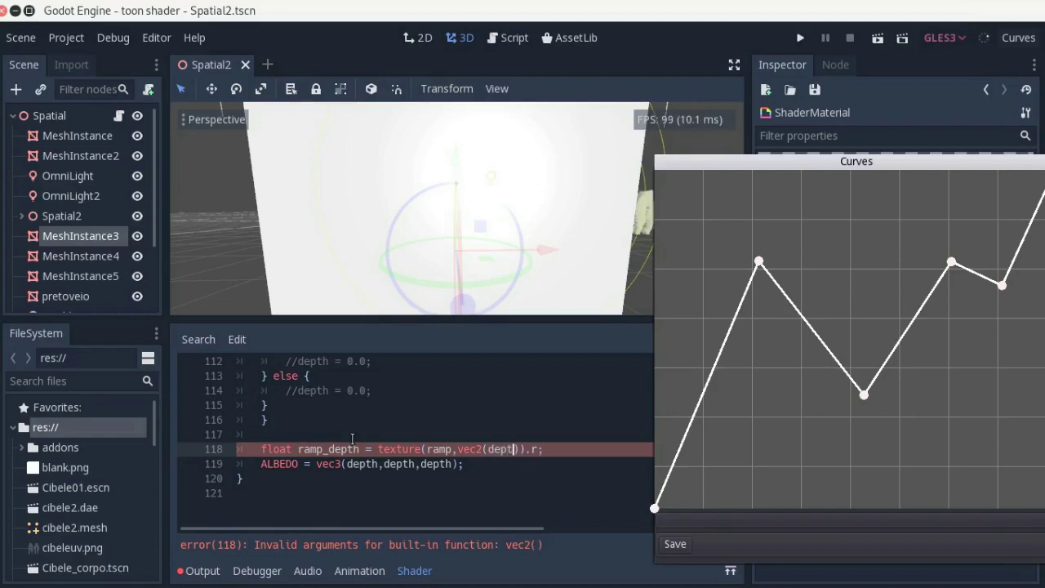
text(h)
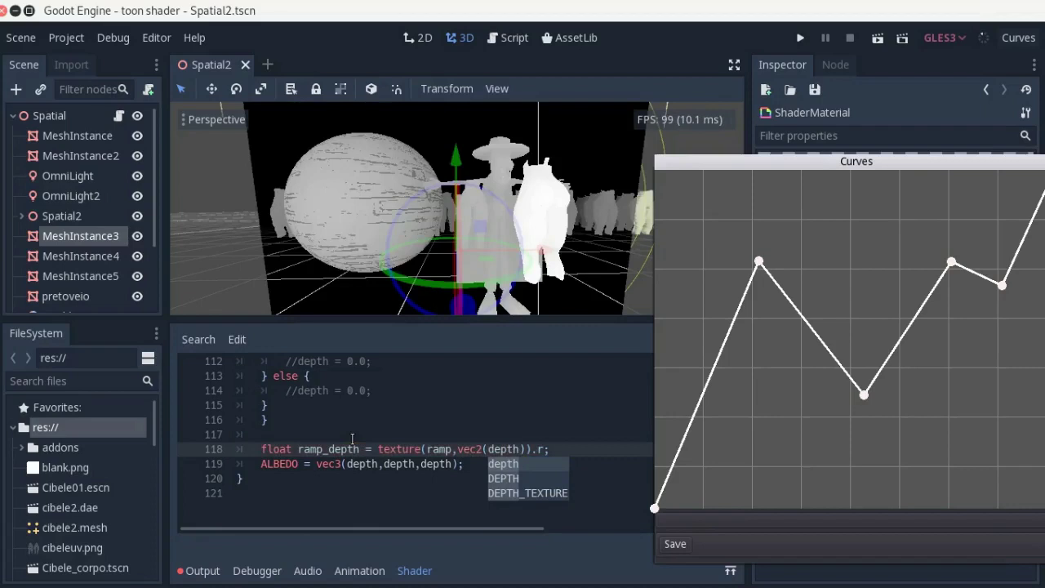
text(,0)
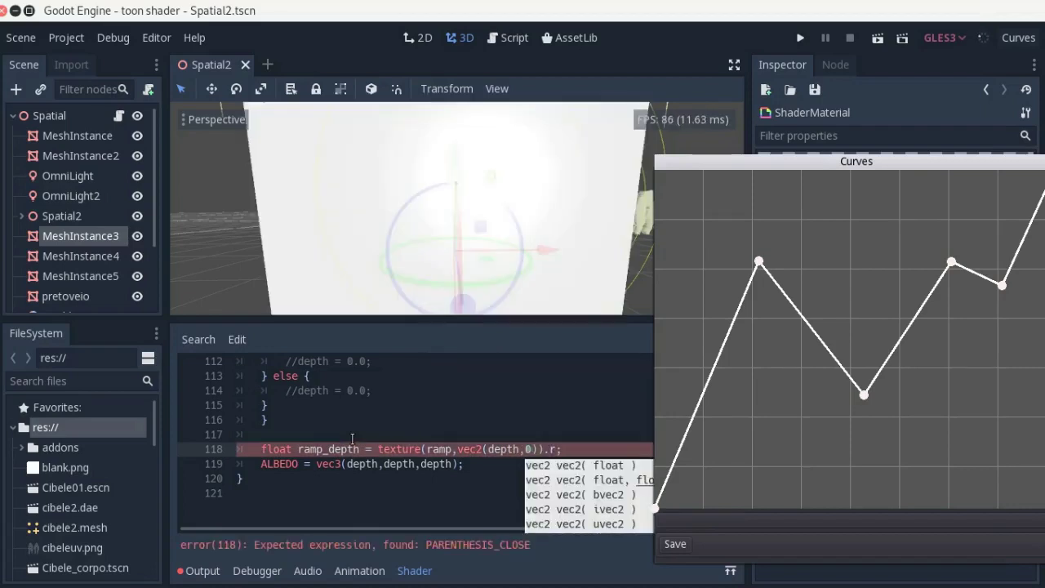
text(.0)
click(352, 441)
key(Left)
key(Left)
key(Left)
key(Left)
key(Left)
key(Left)
key(shift+Left)
key(shift+Left)
key(shift+Left)
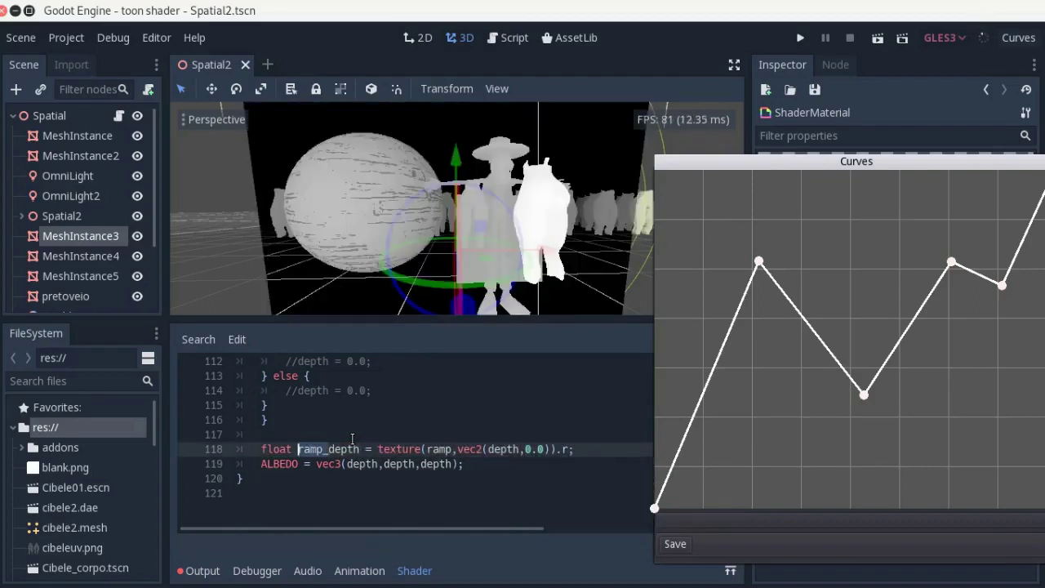
Step: Change the ALBEDO vec3 arguments from depth to ramp_depth
key(Down)
key(Right)
key(Right)
key(Right)
key(Right)
key(Right)
text(ramp_)
key(Right)
key(Right)
key(Right)
text(ramp_)
key(Right)
key(Right)
key(Right)
Step: Finish the third ramp_depth argument, then raise the Curves ramp's first peak slightly and shift it right
text(ramp_)
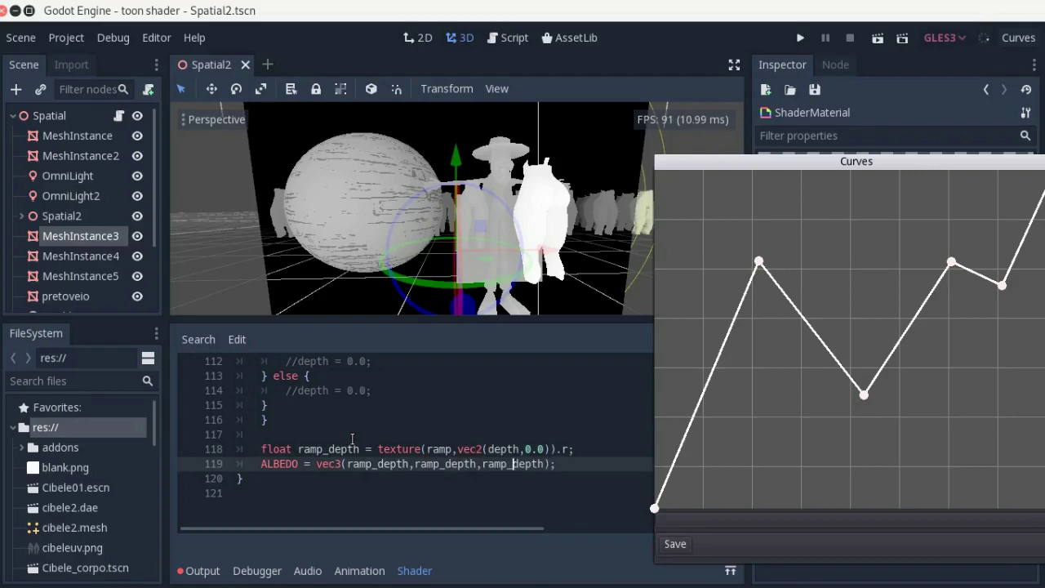
scroll(495, 189, up, 3)
scroll(484, 238, up, 3)
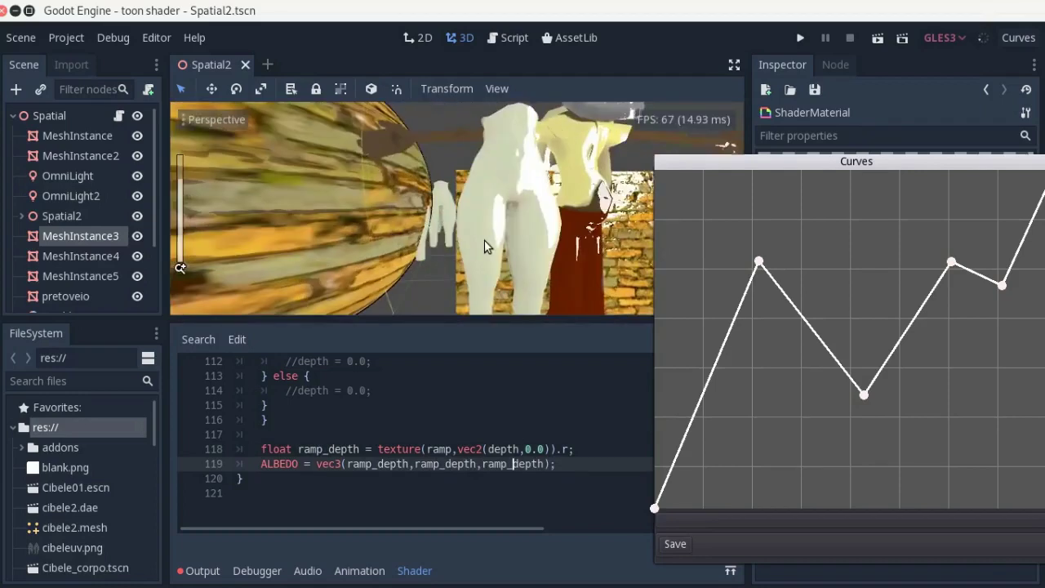
scroll(485, 240, down, 2)
scroll(484, 240, down, 3)
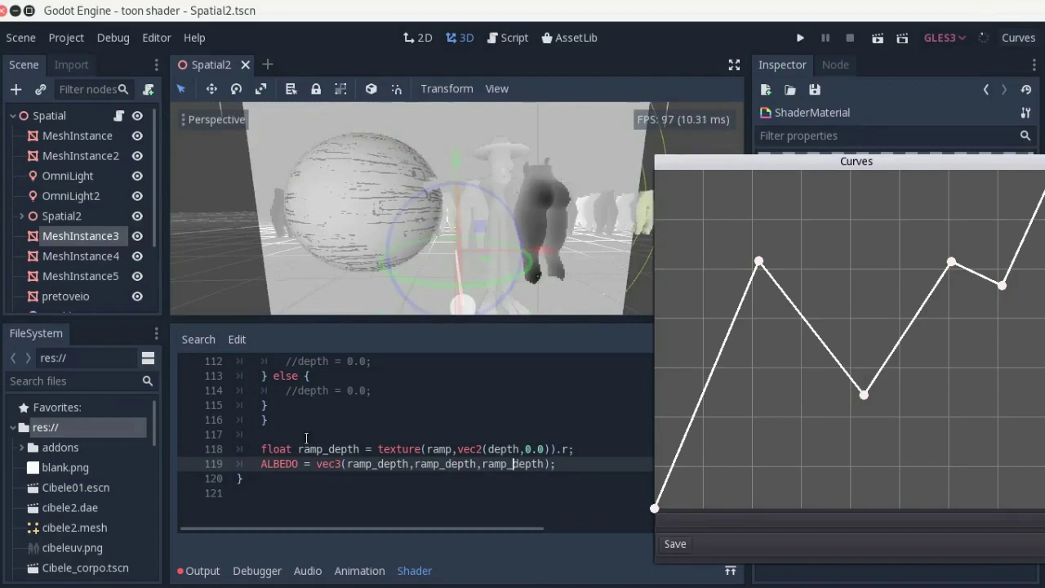
mouse_move(526, 207)
middle_down()
mouse_move(515, 207)
mouse_move(528, 209)
middle_up()
mouse_move(759, 263)
mouse_down()
mouse_move(768, 425)
mouse_move(772, 245)
mouse_move(776, 438)
mouse_move(782, 207)
mouse_move(772, 411)
mouse_move(773, 245)
mouse_move(780, 298)
mouse_move(782, 250)
mouse_up()
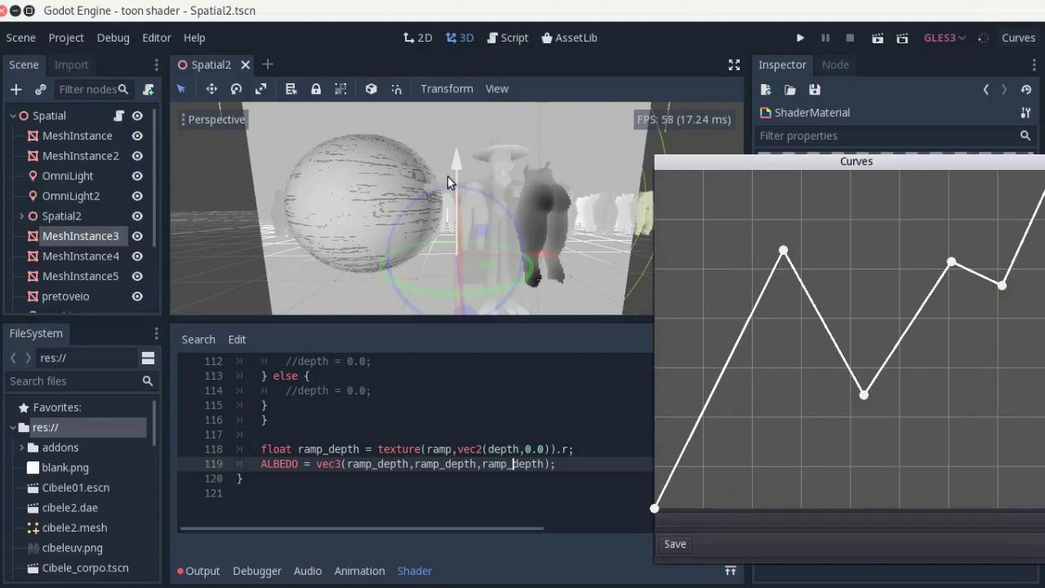
middle_drag(527, 166, 522, 211)
key(F5)
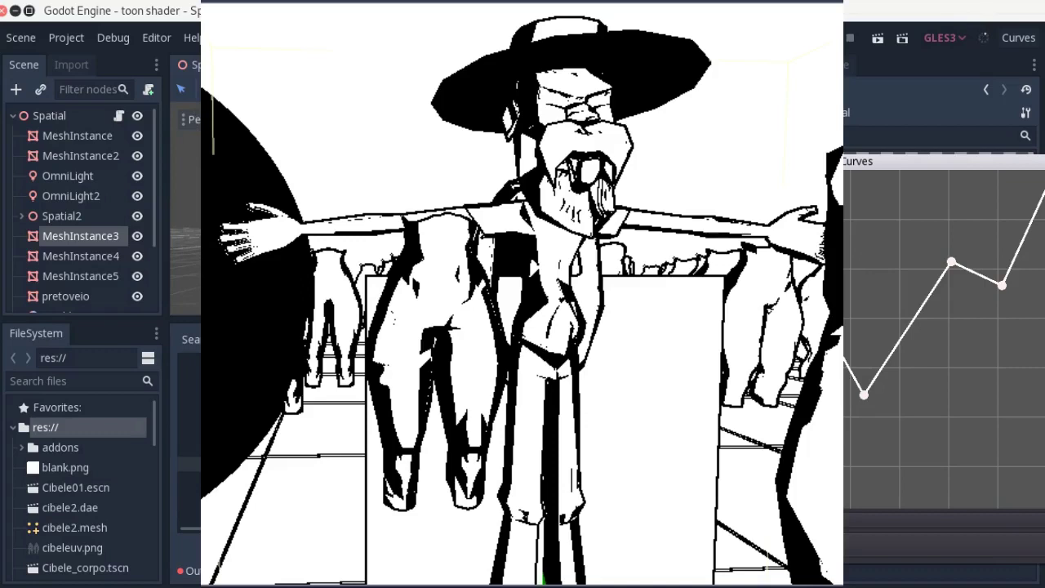
key(F8)
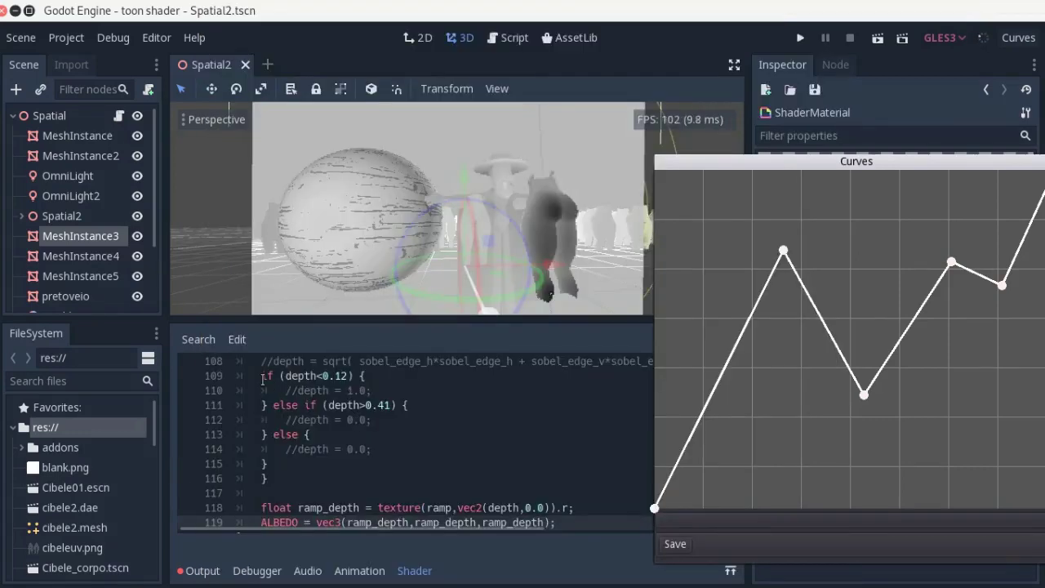
Step: Review the depth threshold code and fine-tune the height of the Curves ramp's first peak
drag(262, 376, 500, 464)
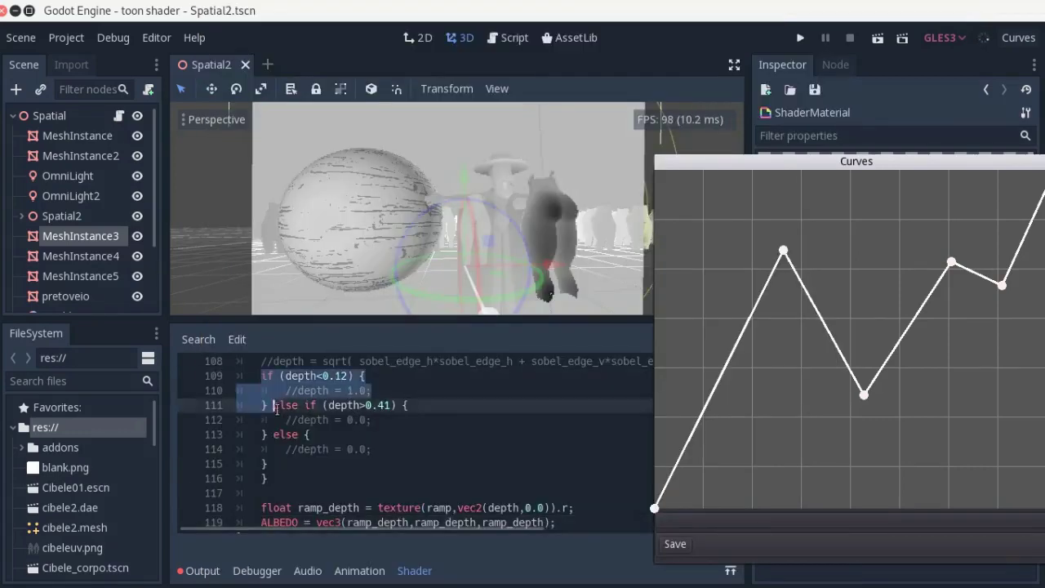
click(500, 497)
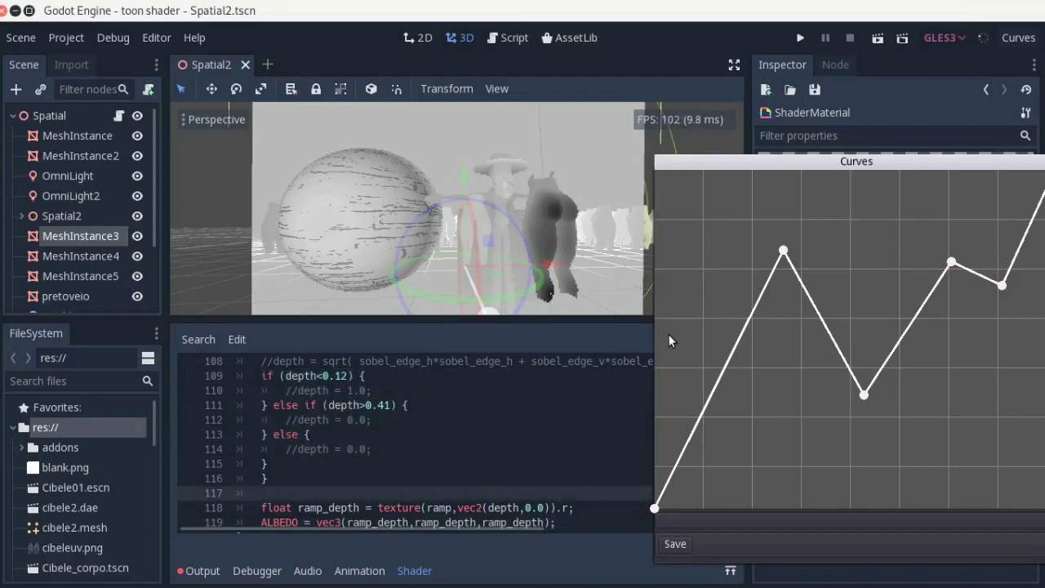
drag(783, 249, 781, 255)
drag(782, 302, 778, 249)
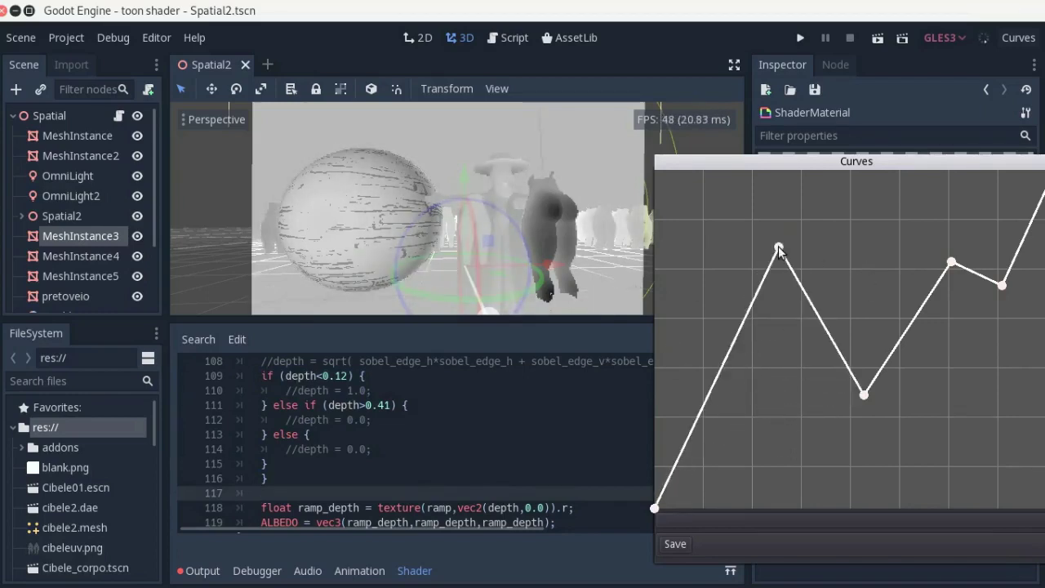
Step: Add a low point on the ramp's rising segment and raise the middle dip point
mouse_move(716, 382)
mouse_down()
mouse_move(715, 237)
mouse_move(701, 463)
mouse_up()
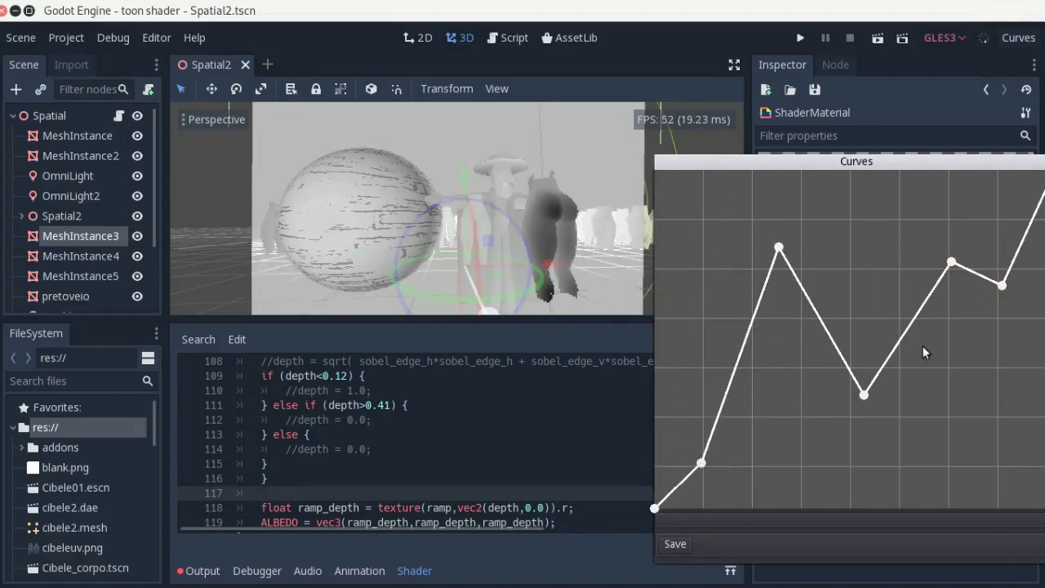
drag(863, 392, 865, 352)
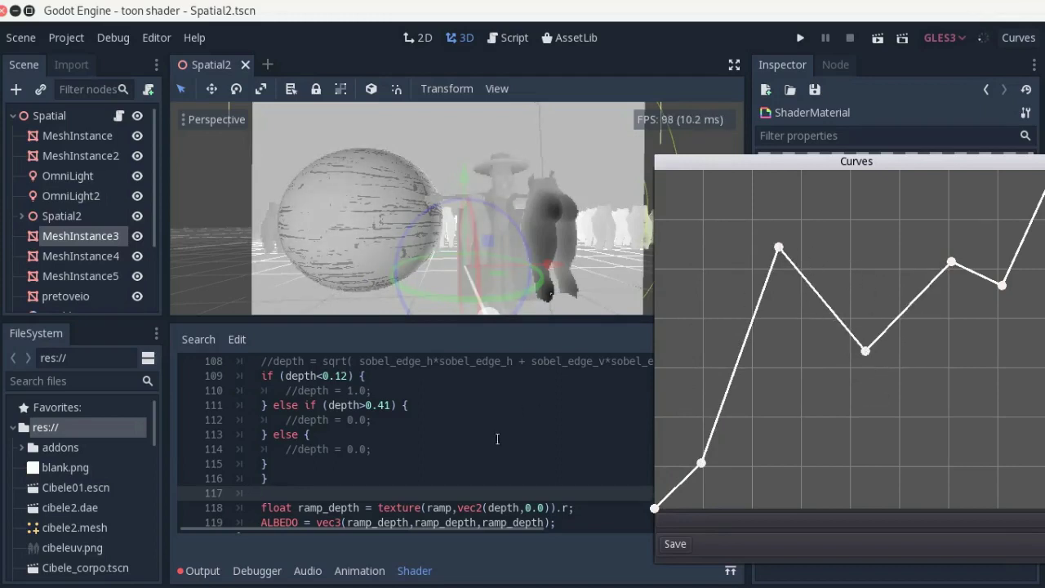
scroll(393, 405, up, 1)
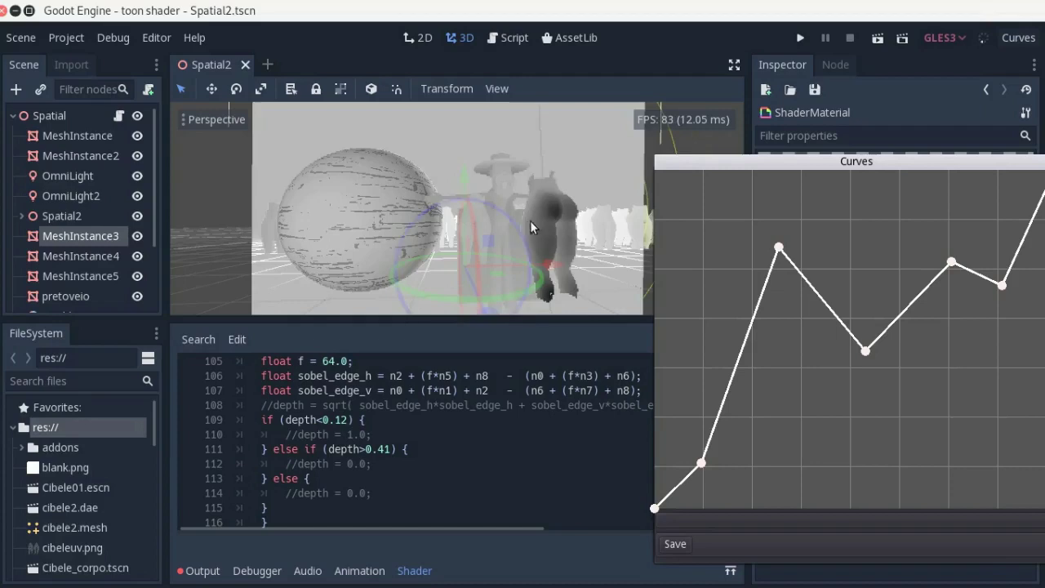
scroll(539, 218, up, 3)
scroll(540, 218, down, 3)
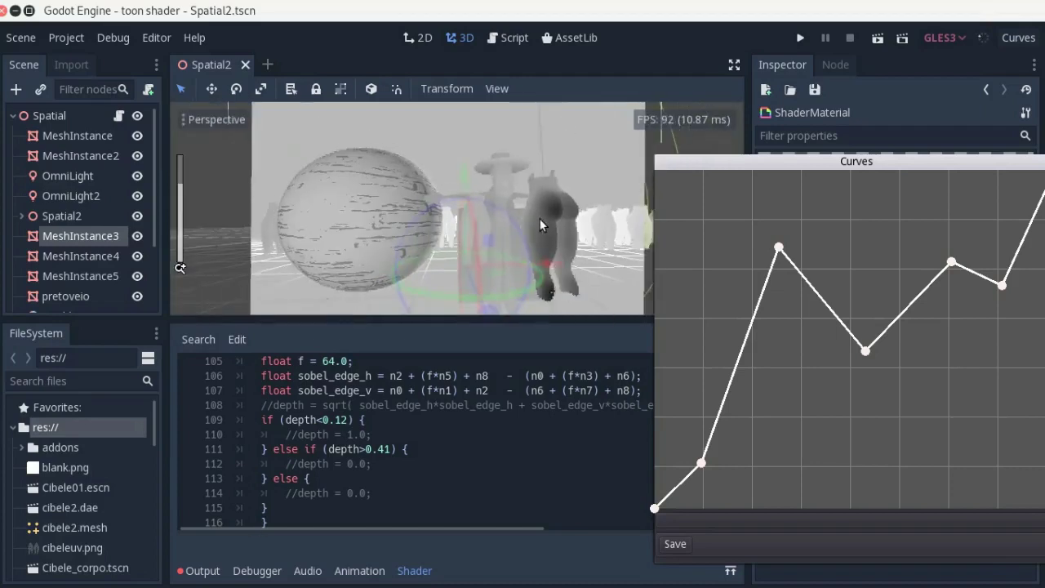